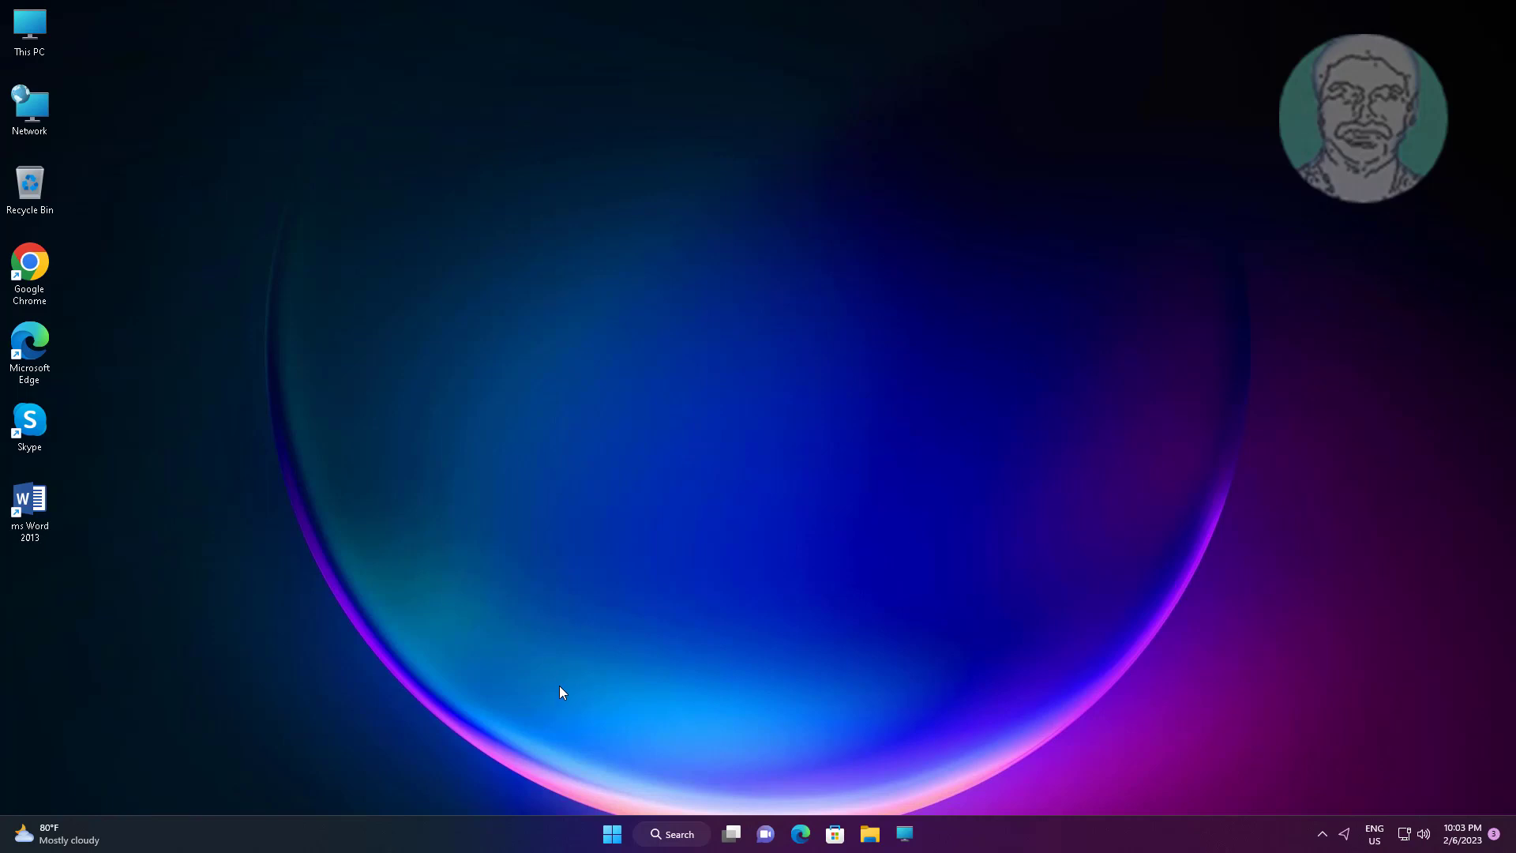
- Search 'internet options' and open Internet Properties
left_click(680, 836)
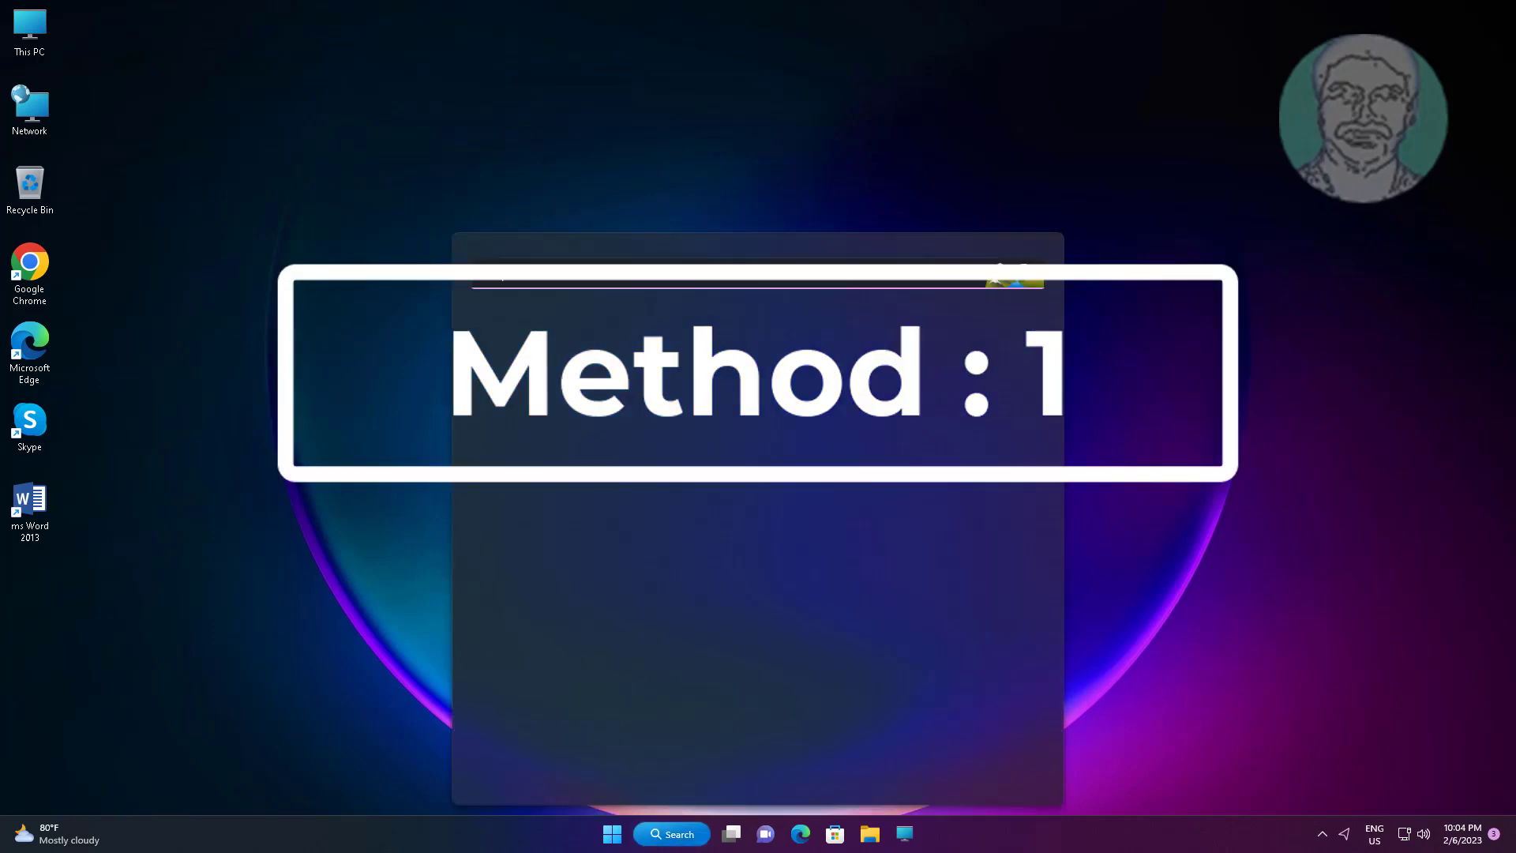
type("inte")
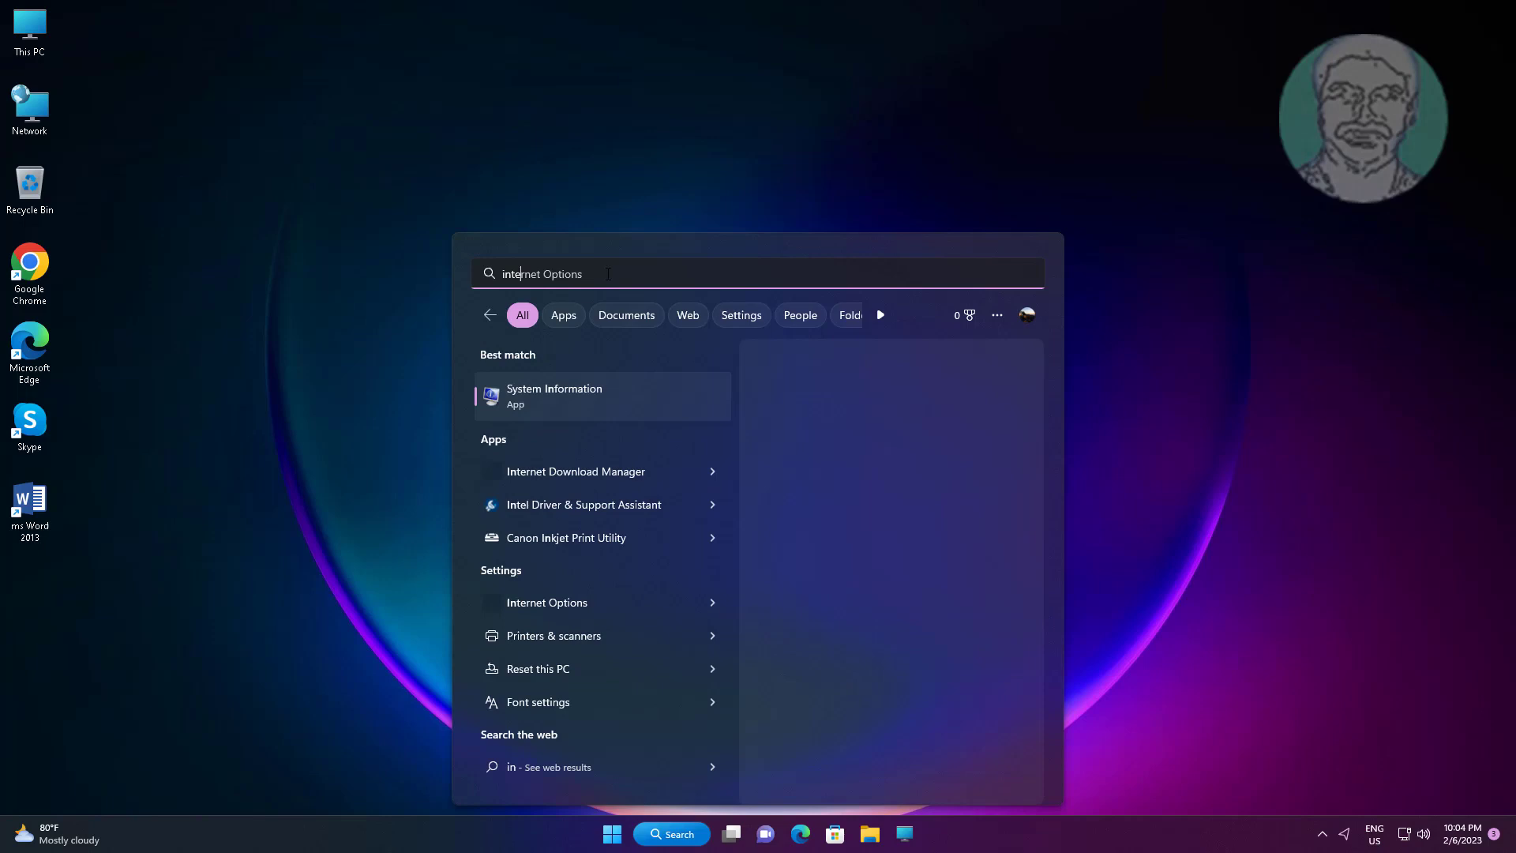
type("rnet optio")
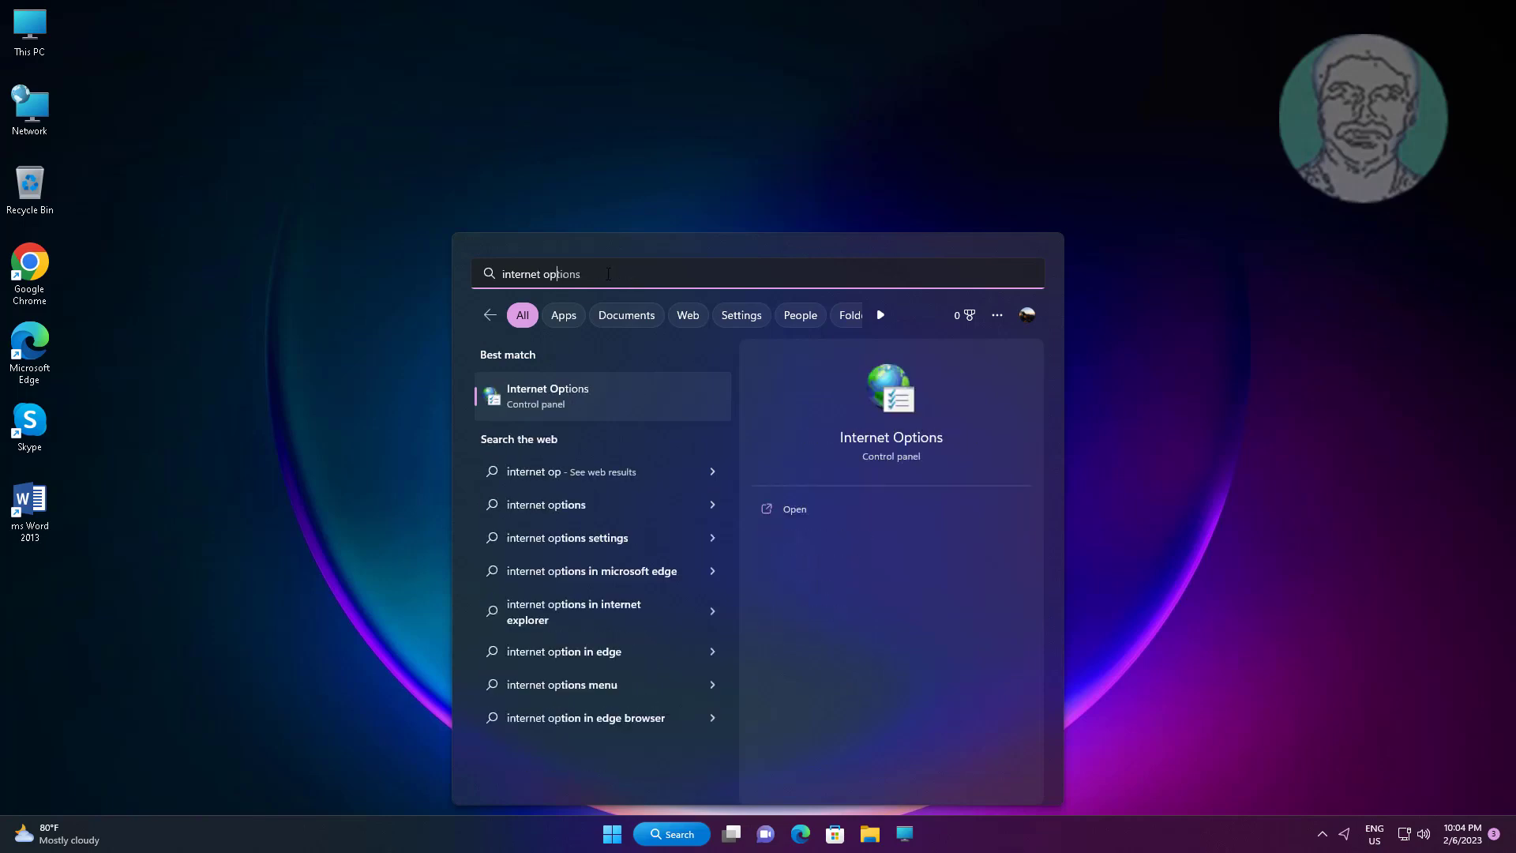
type("ns")
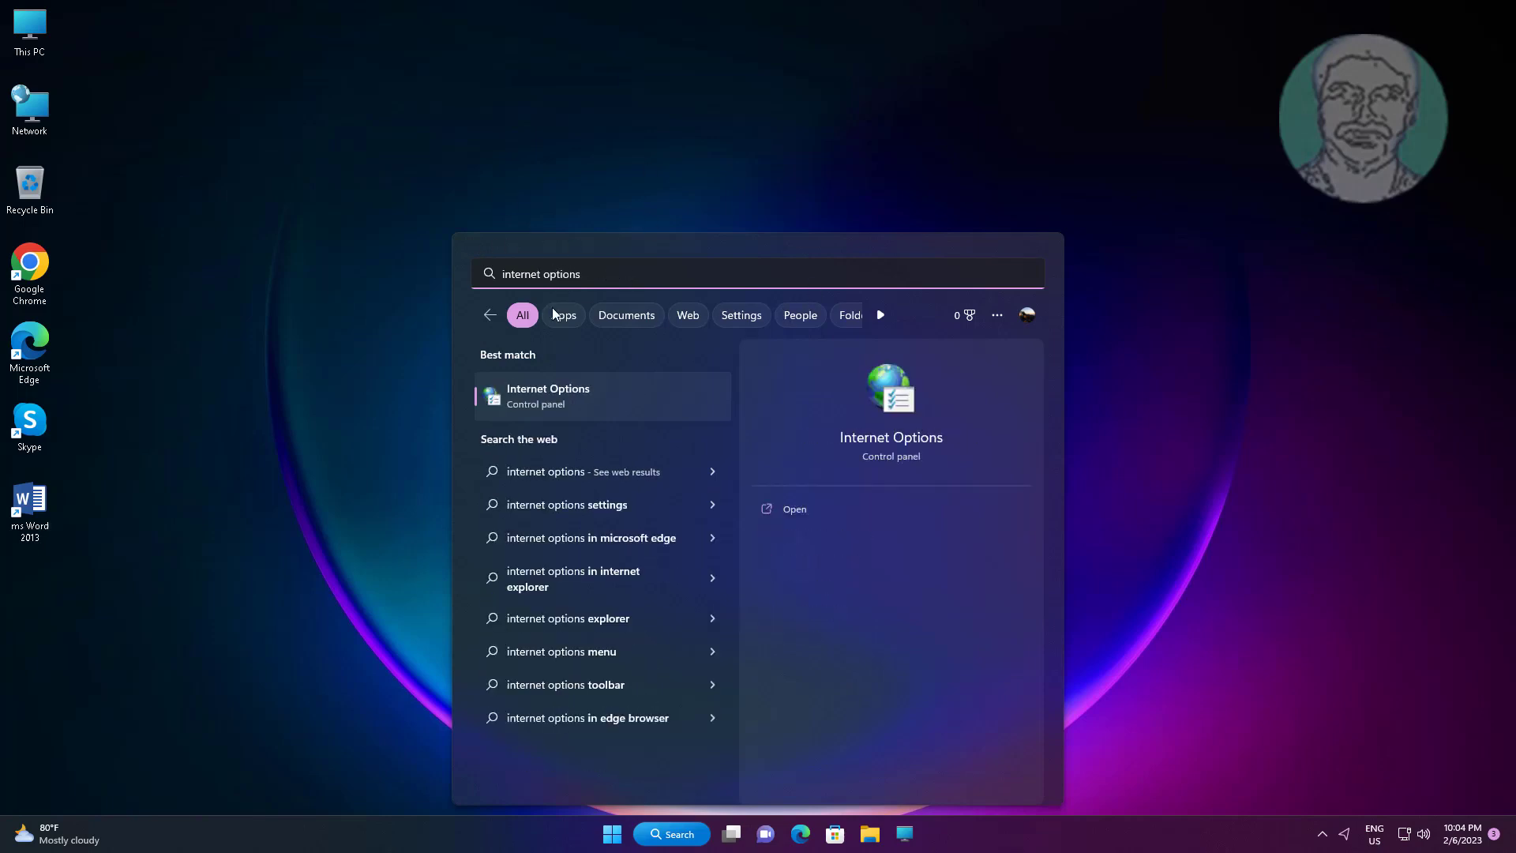
left_click(584, 387)
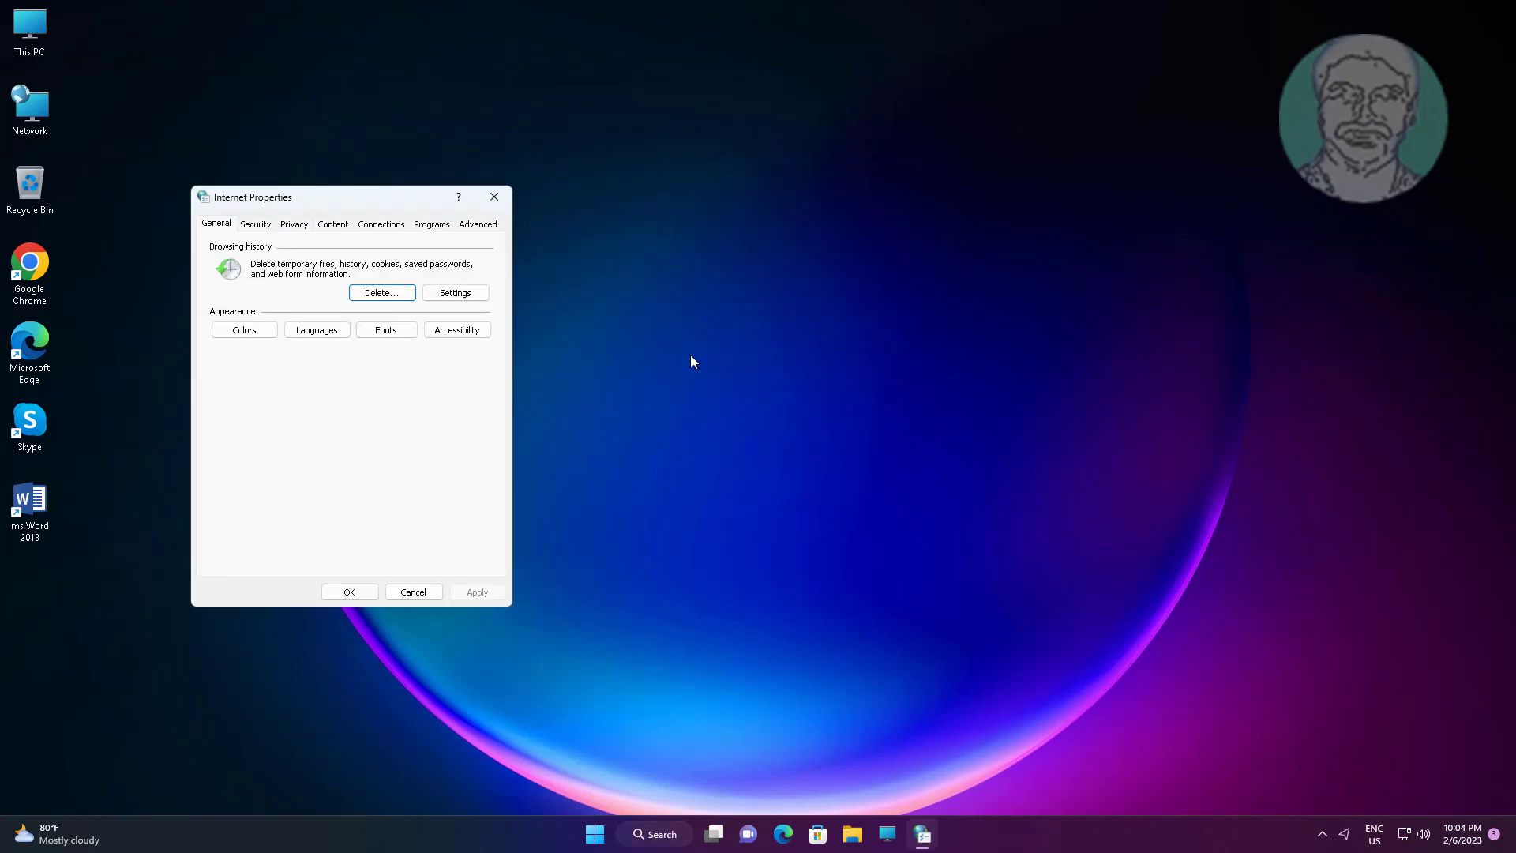
- Restore the advanced internet settings to defaults, apply, and close Internet Properties
left_click(479, 224)
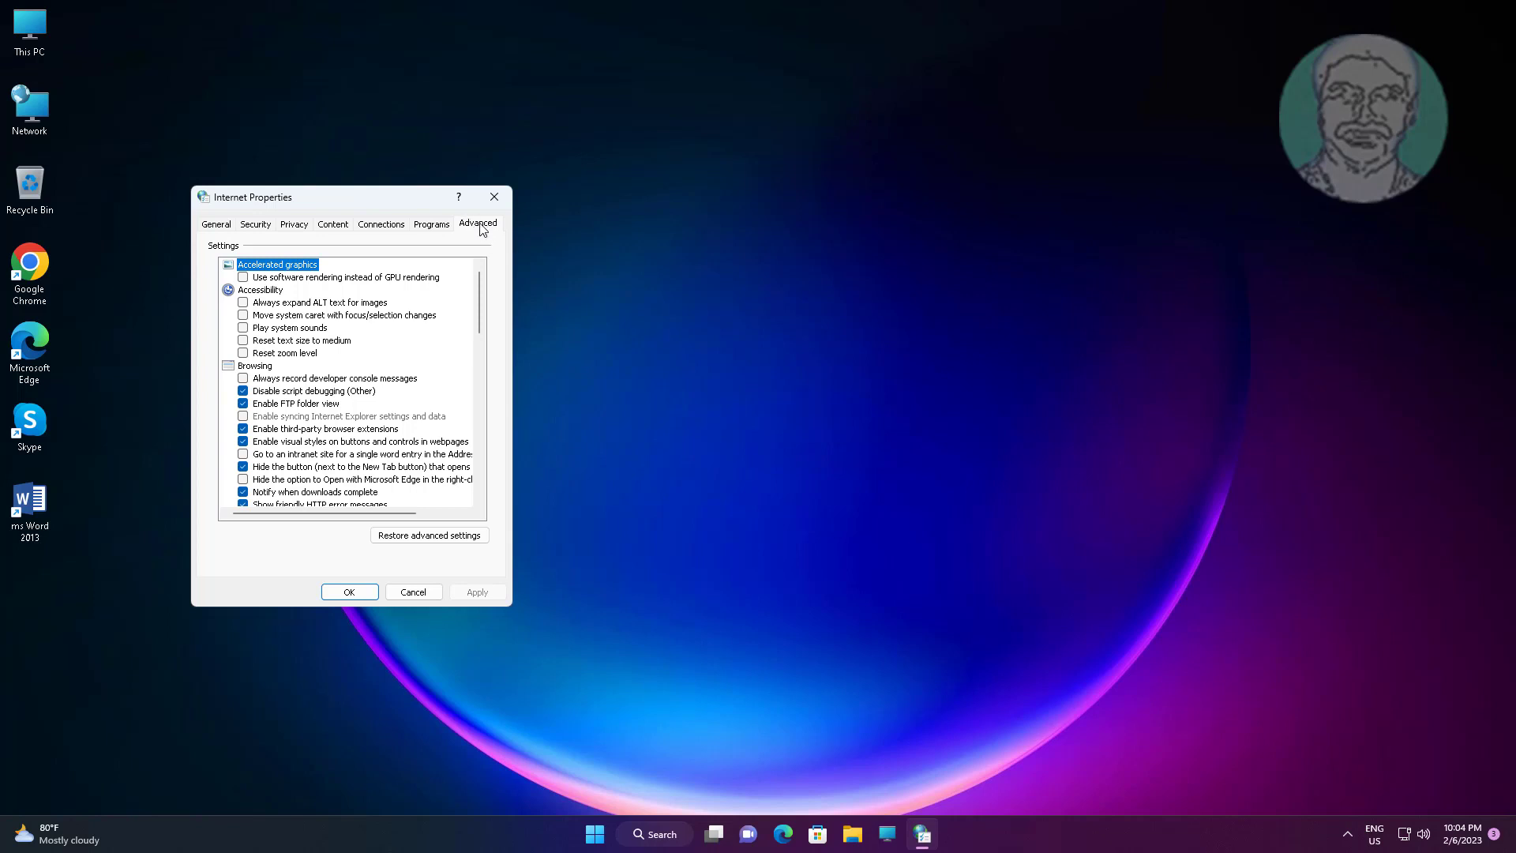
left_click(464, 537)
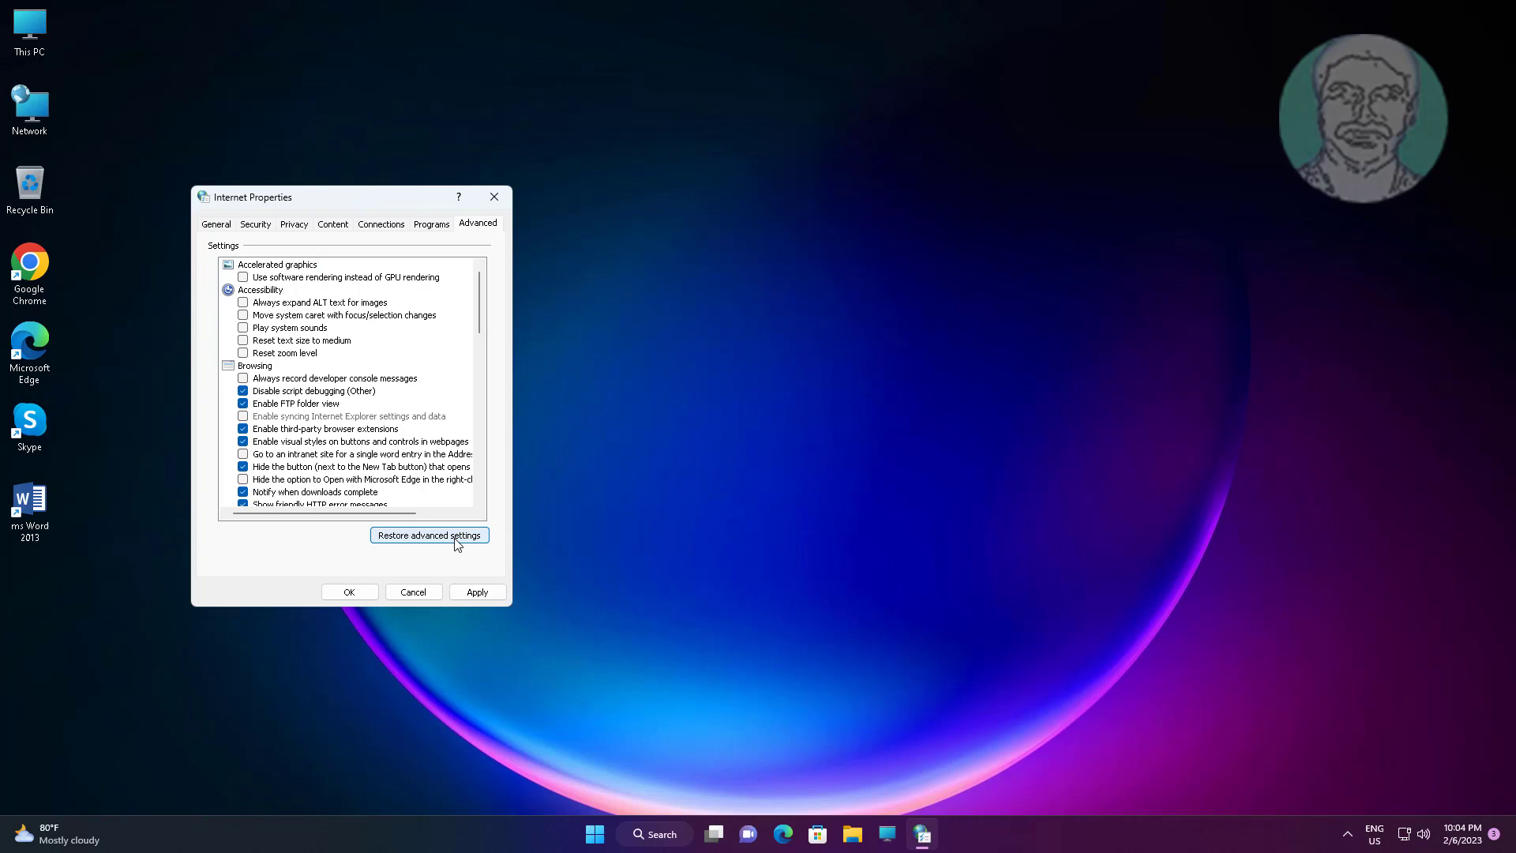
left_click(486, 594)
left_click(363, 593)
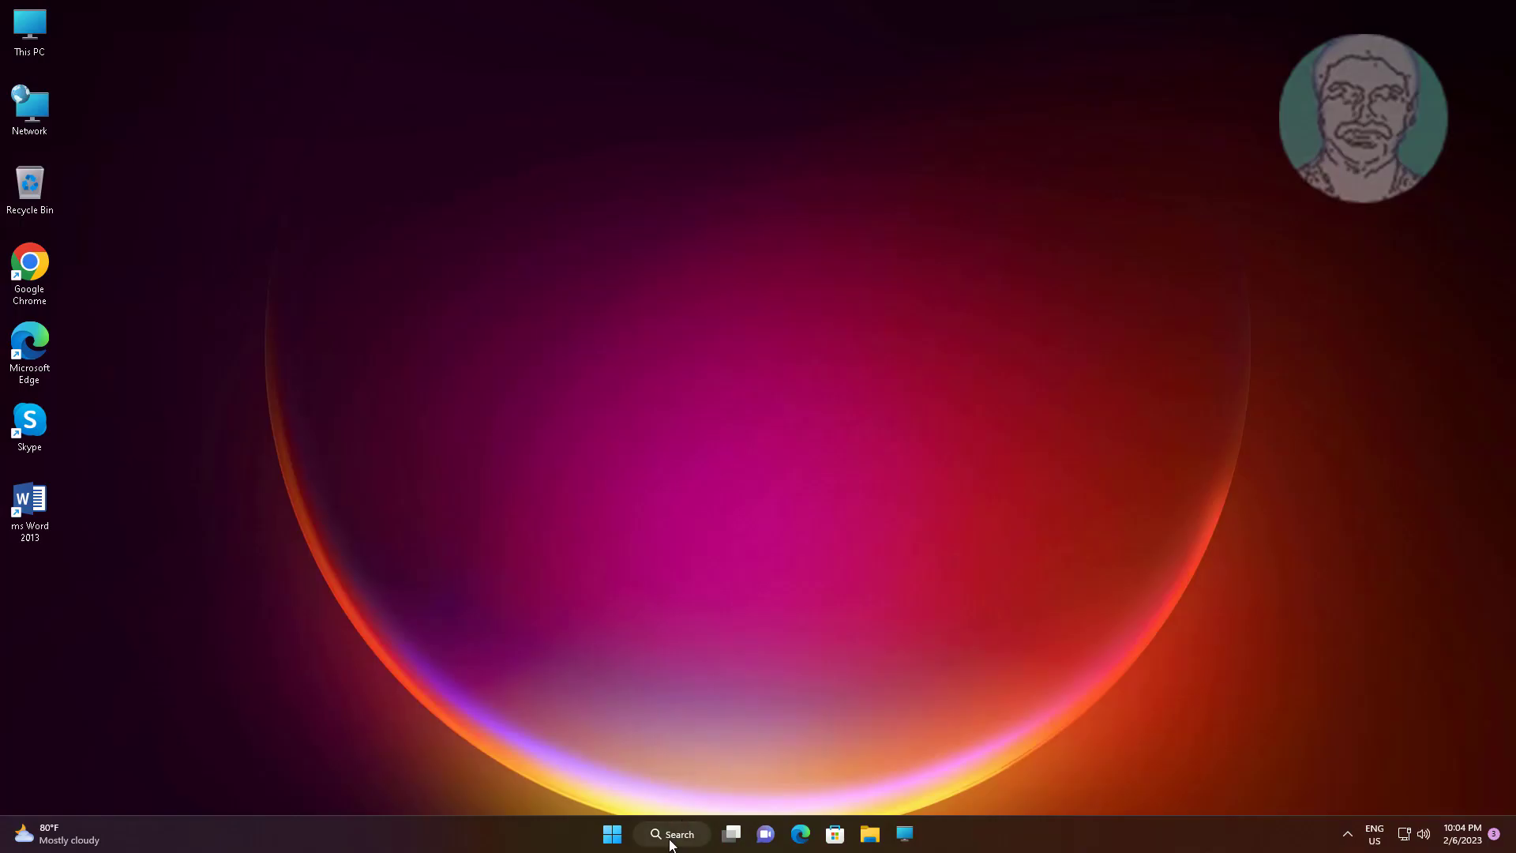
- Reopen Internet Options via the 'internet options' search and center the window on screen
left_click(670, 840)
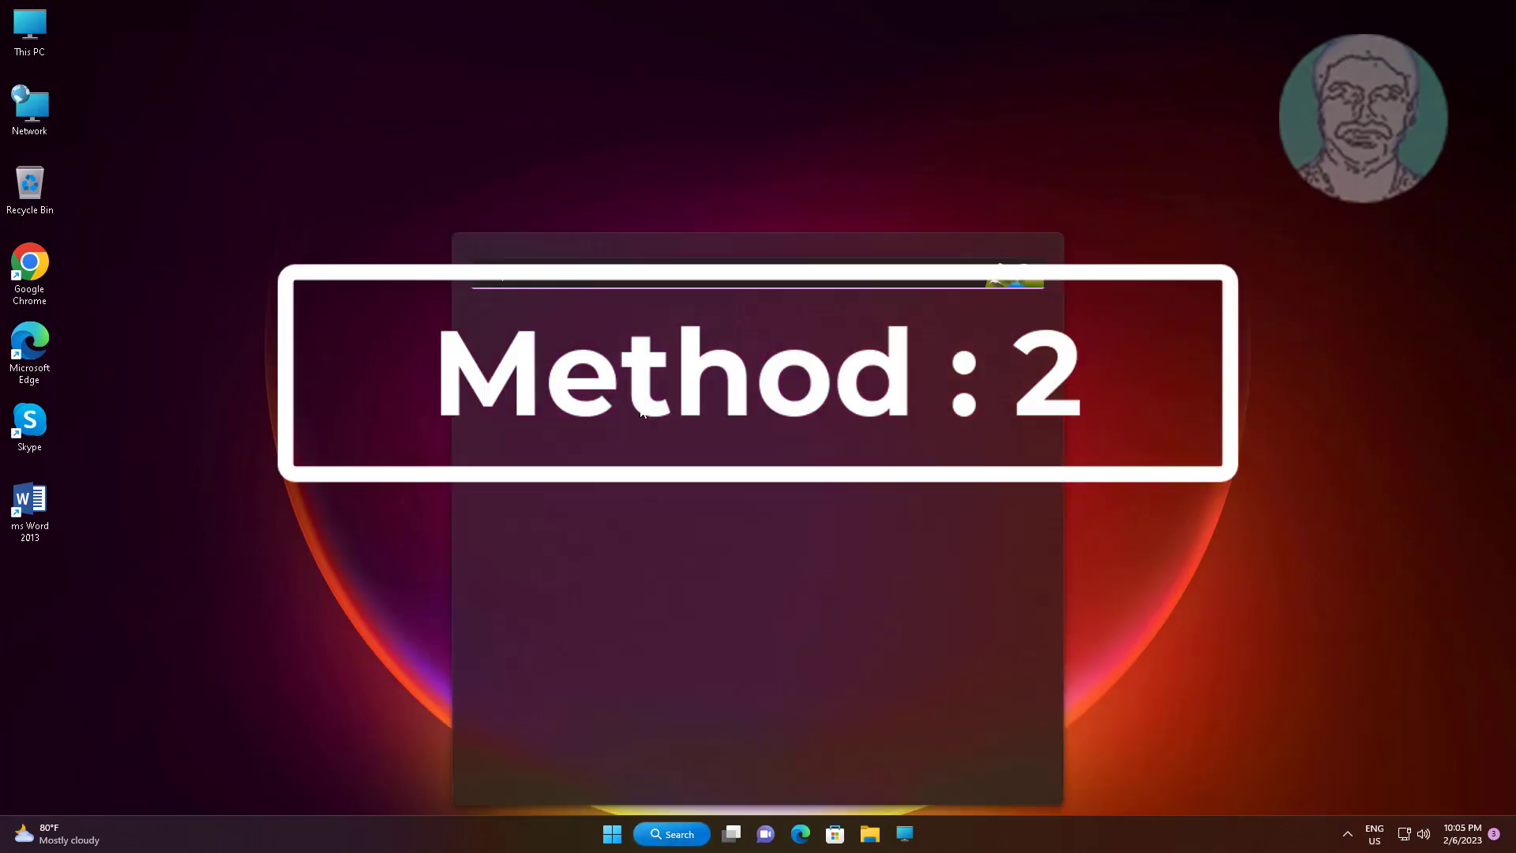
type("i")
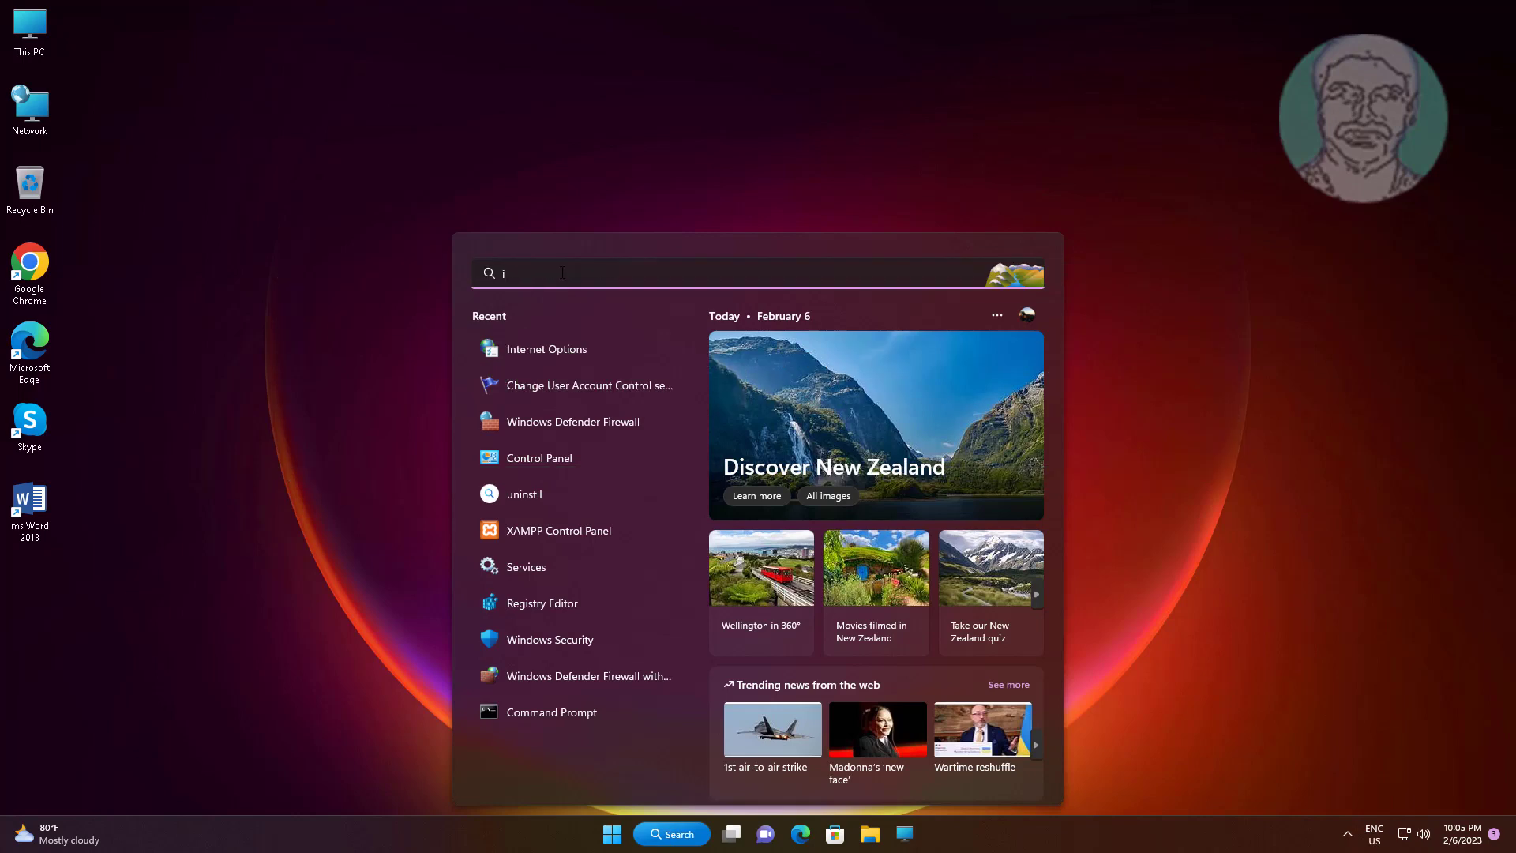
type("nternet op")
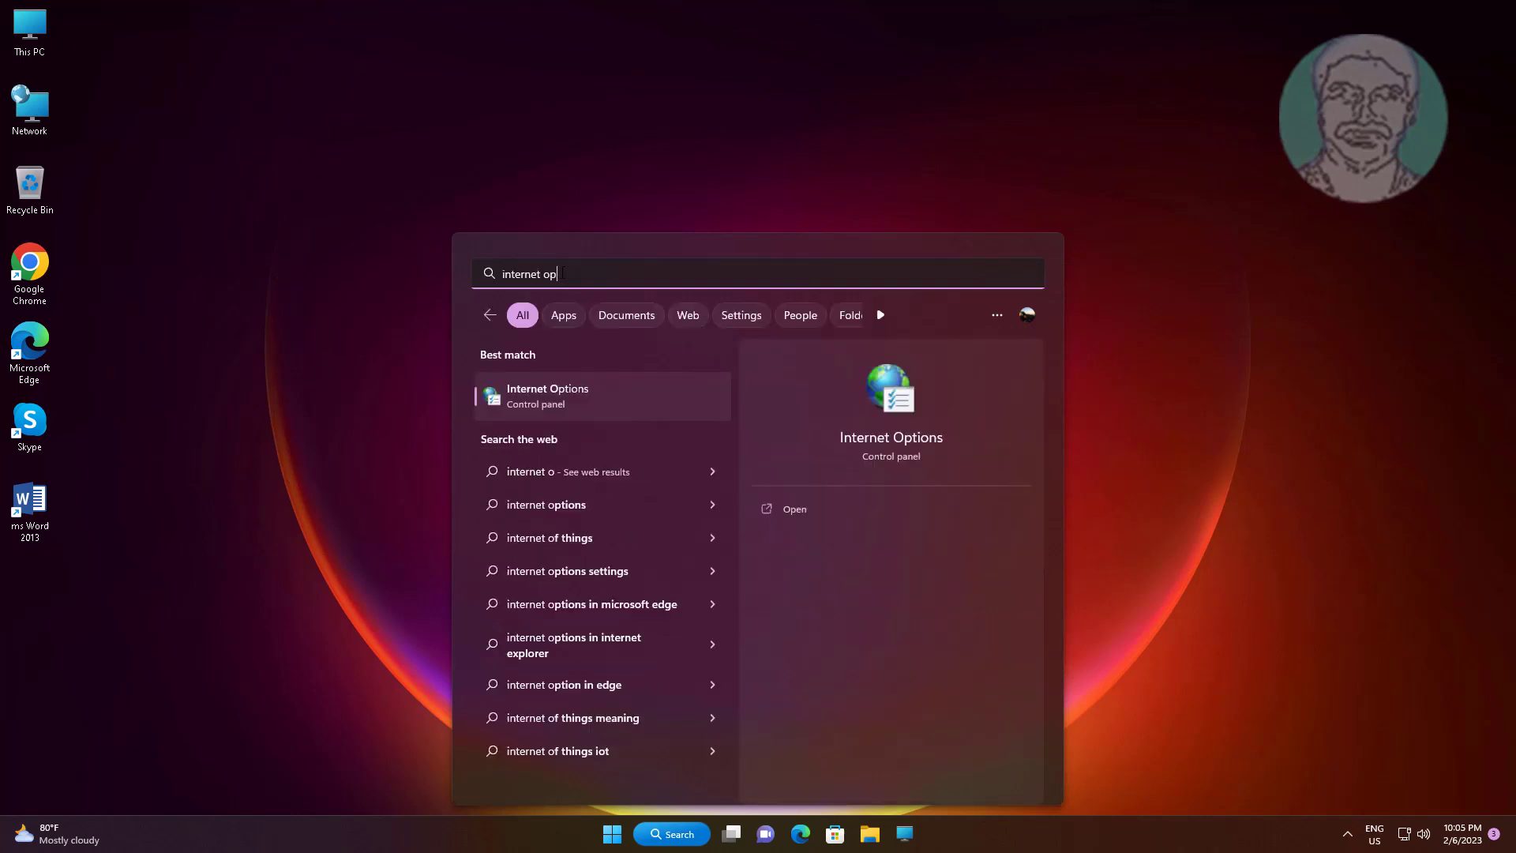
type("tions")
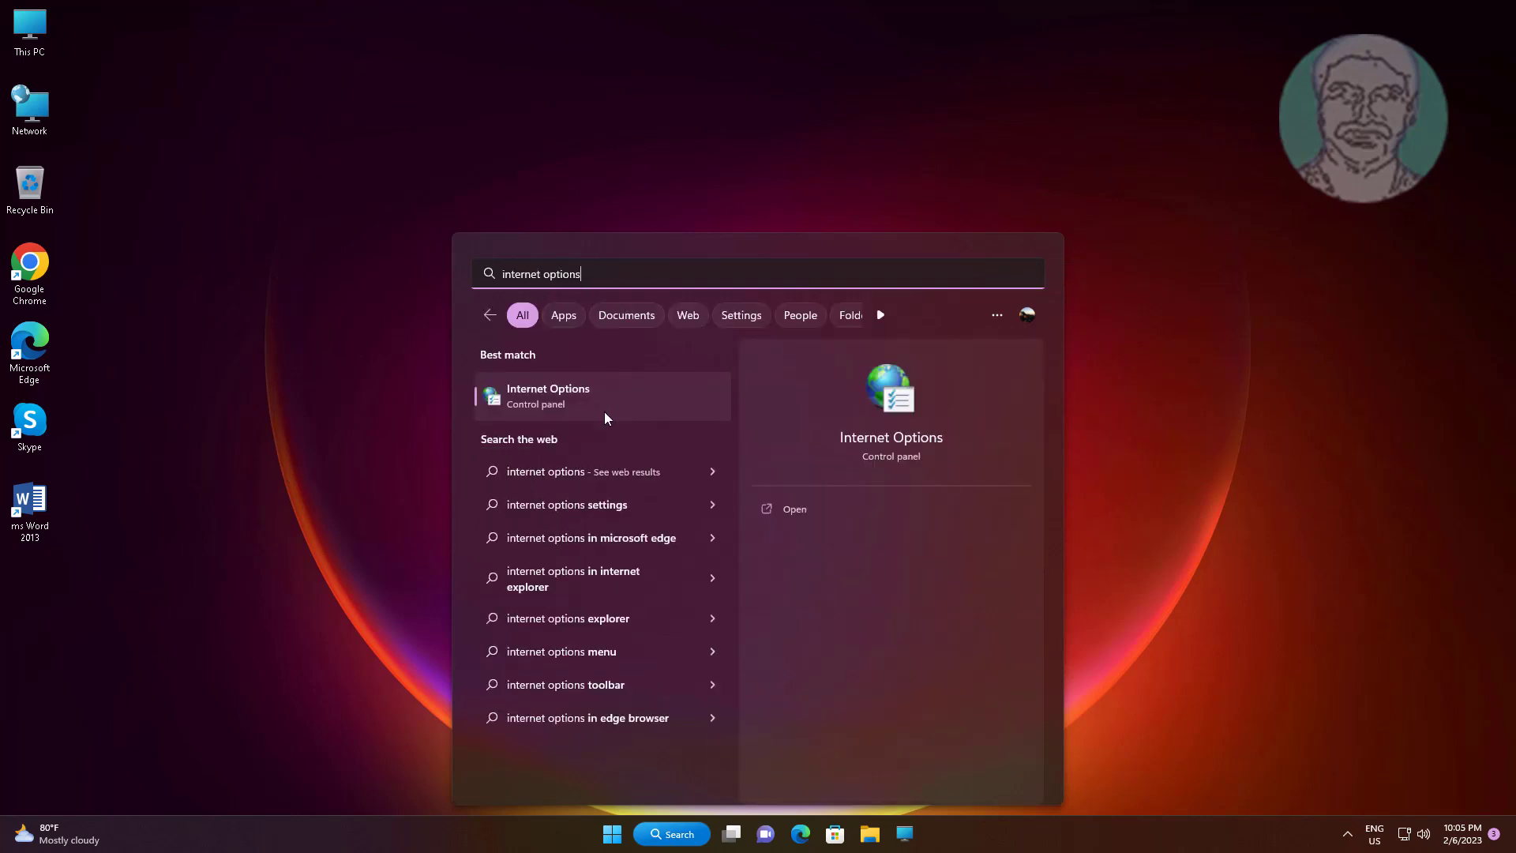
left_click(547, 393)
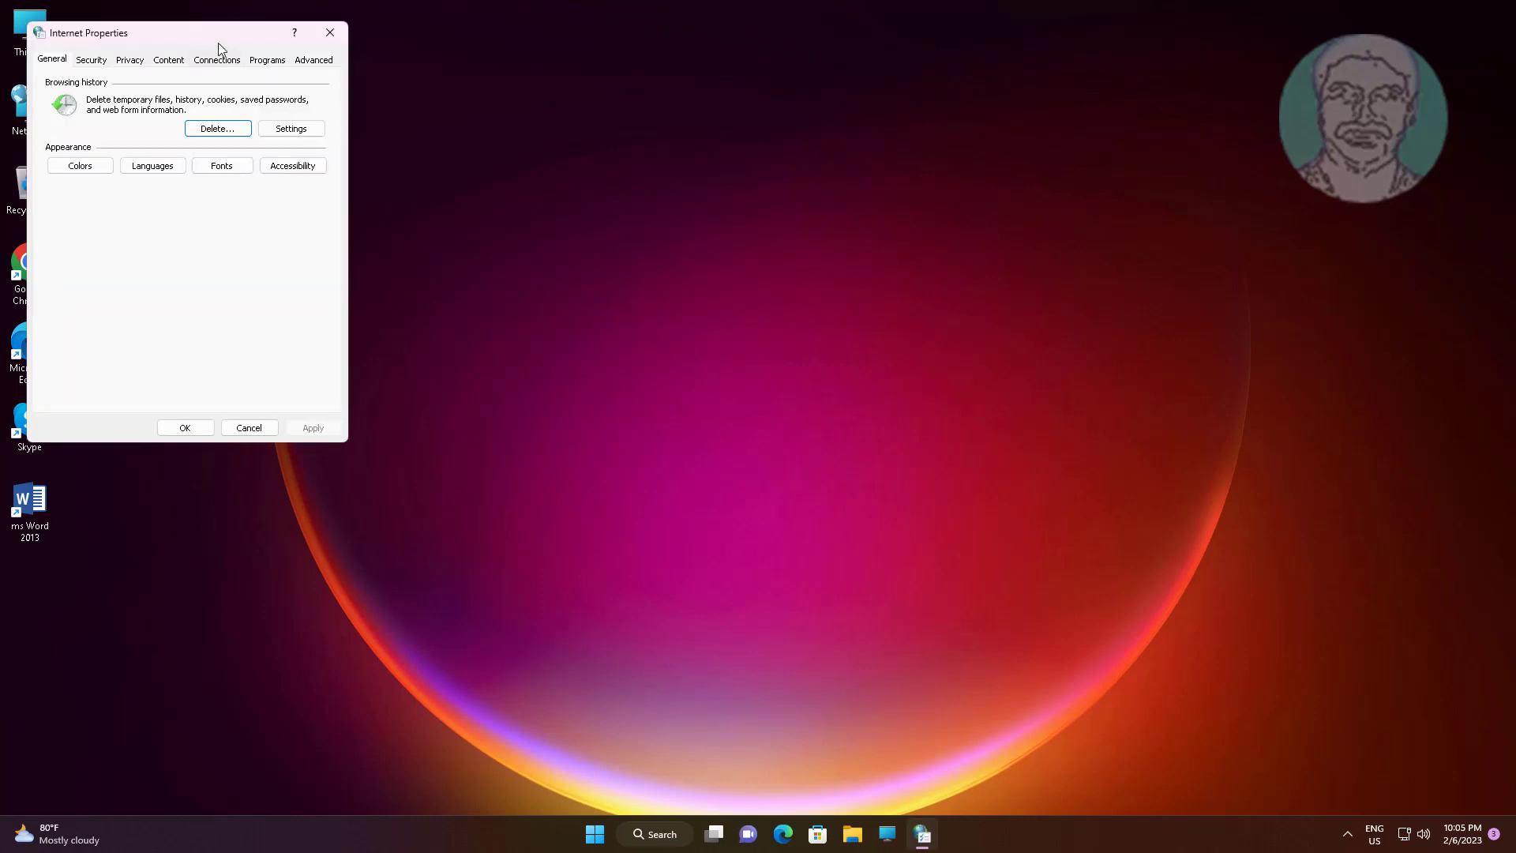
left_click_drag(199, 37, 819, 132)
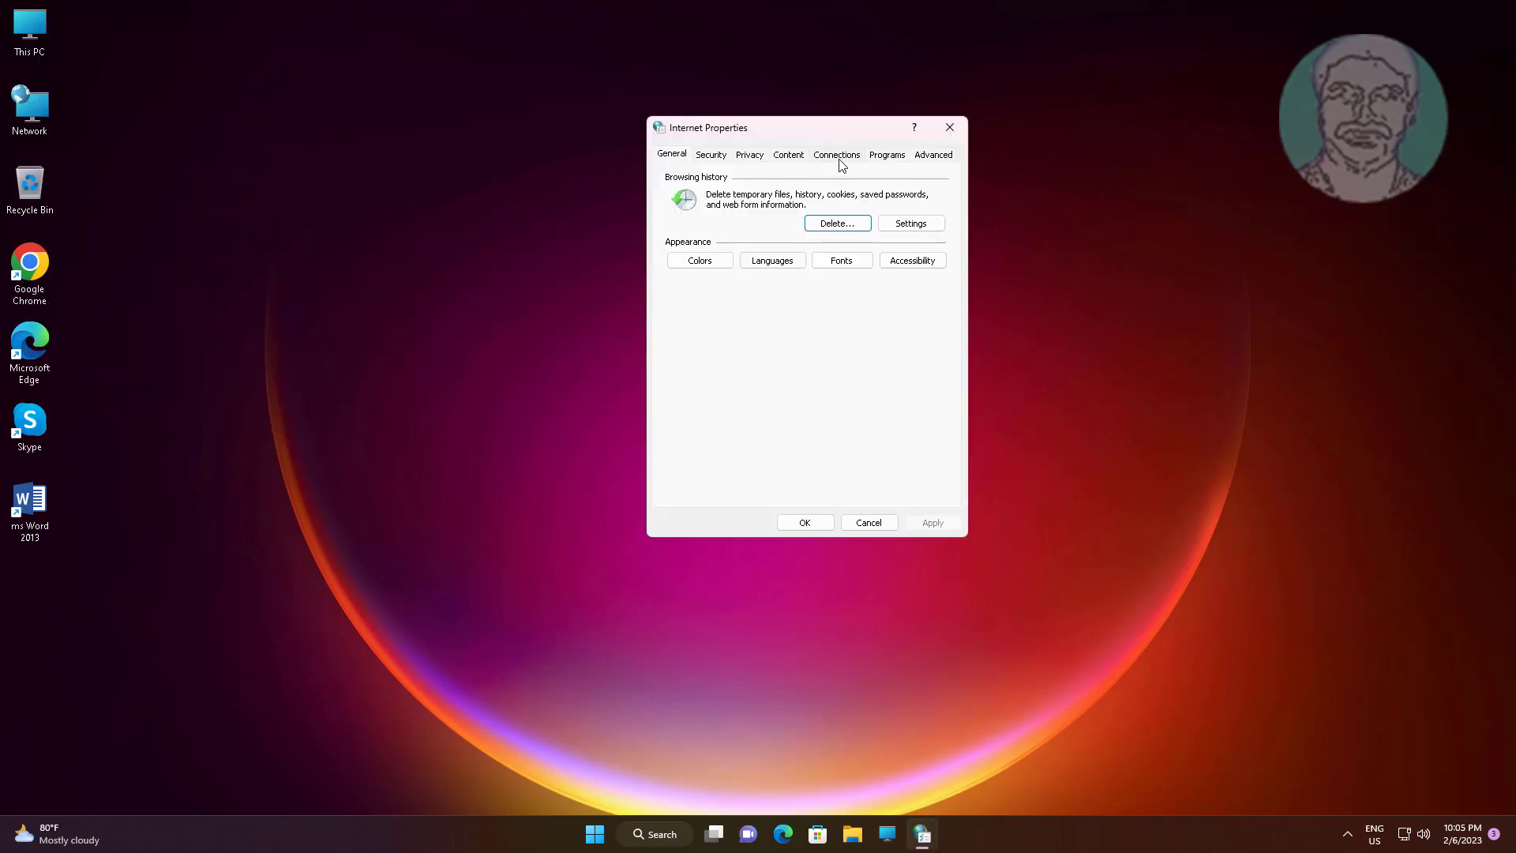
- Enable 'Automatically detect settings' in the Connections tab's LAN settings and save
left_click(836, 156)
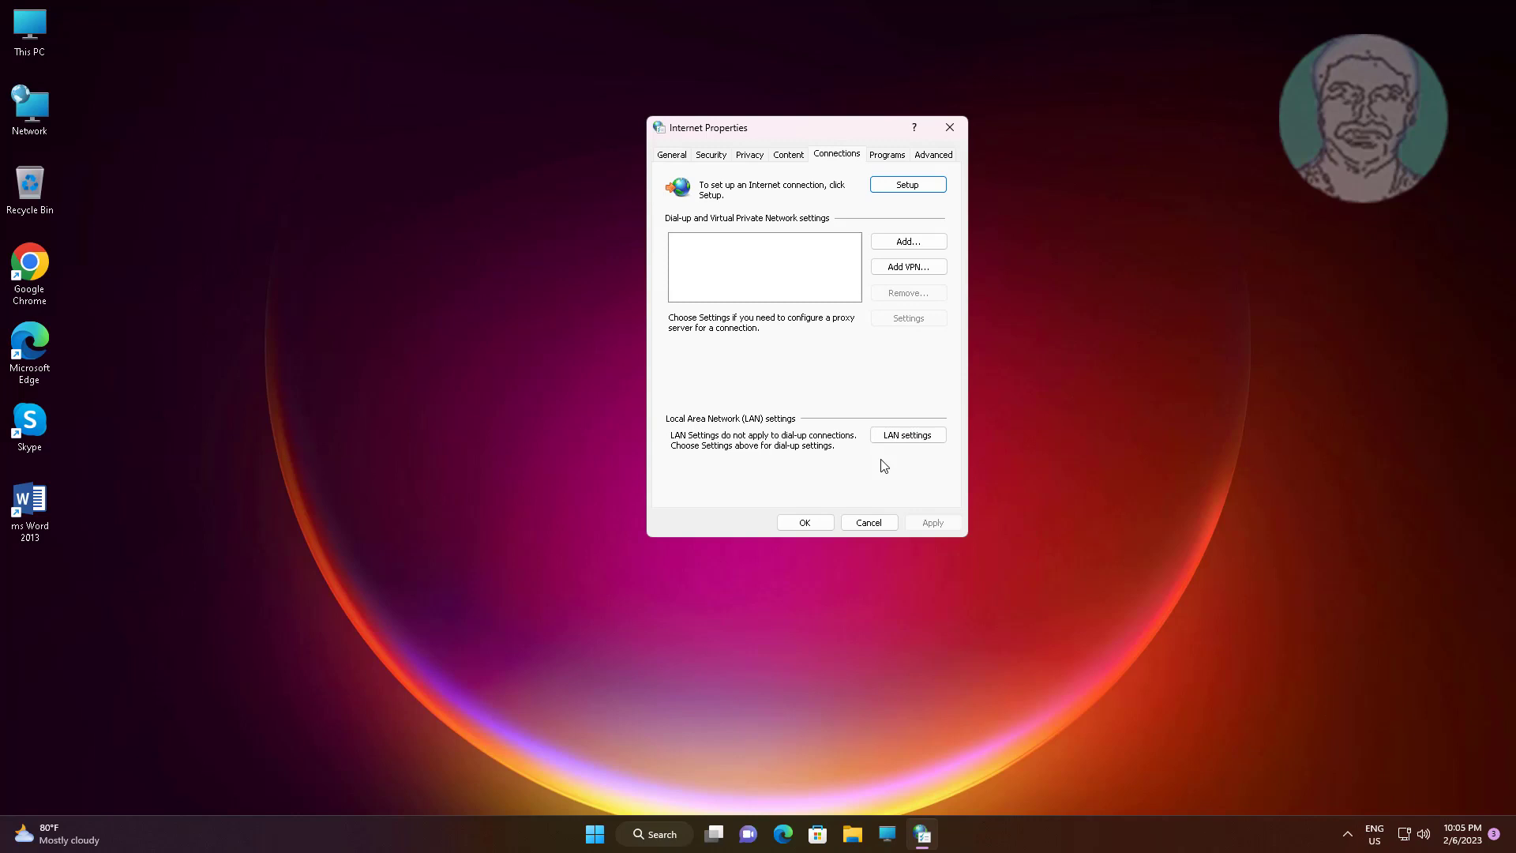
left_click(919, 442)
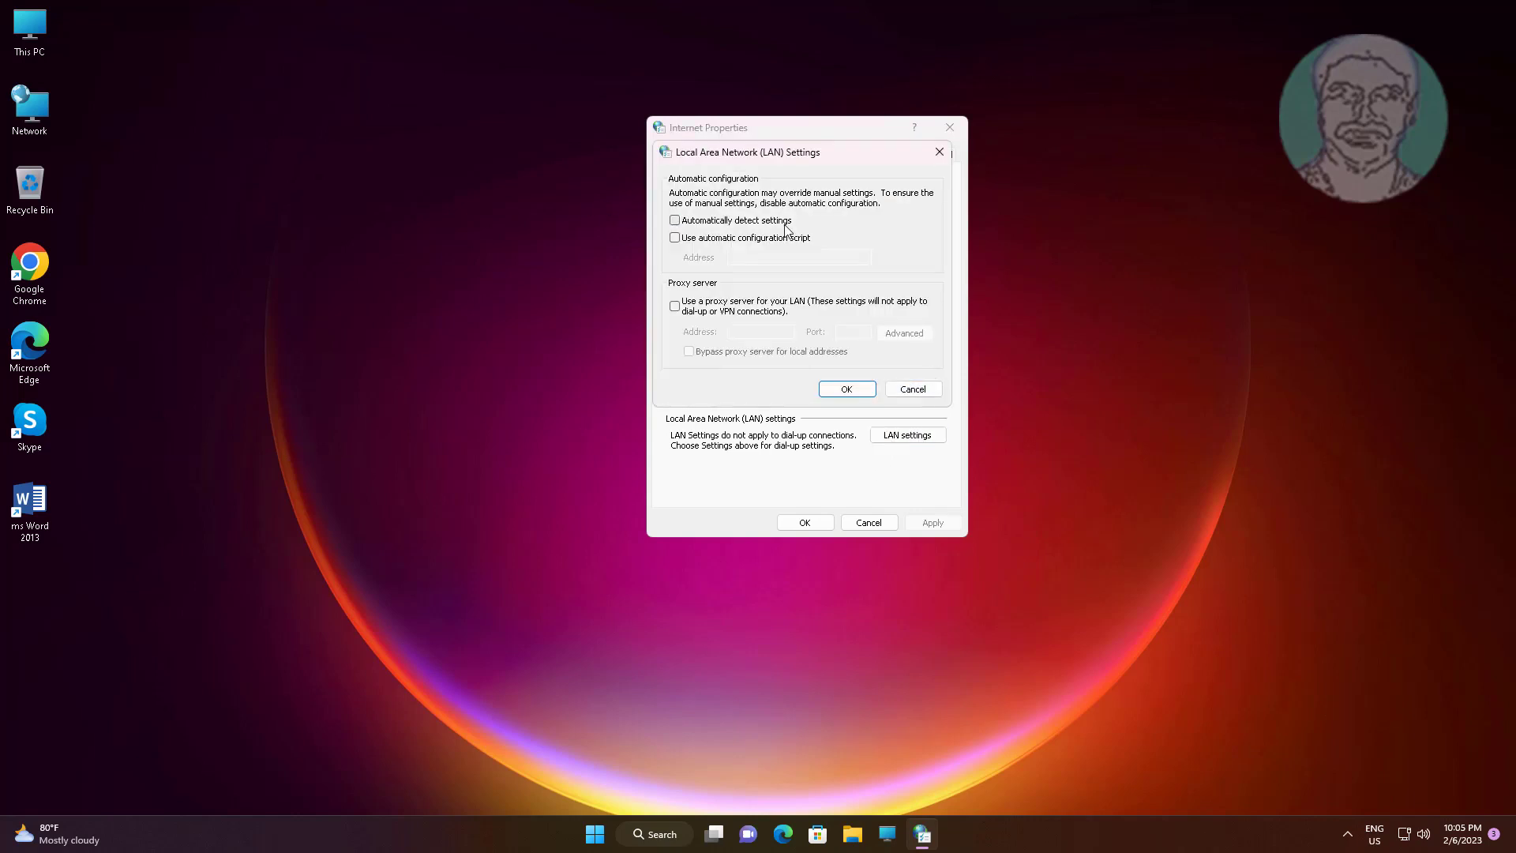
left_click(675, 221)
left_click(840, 390)
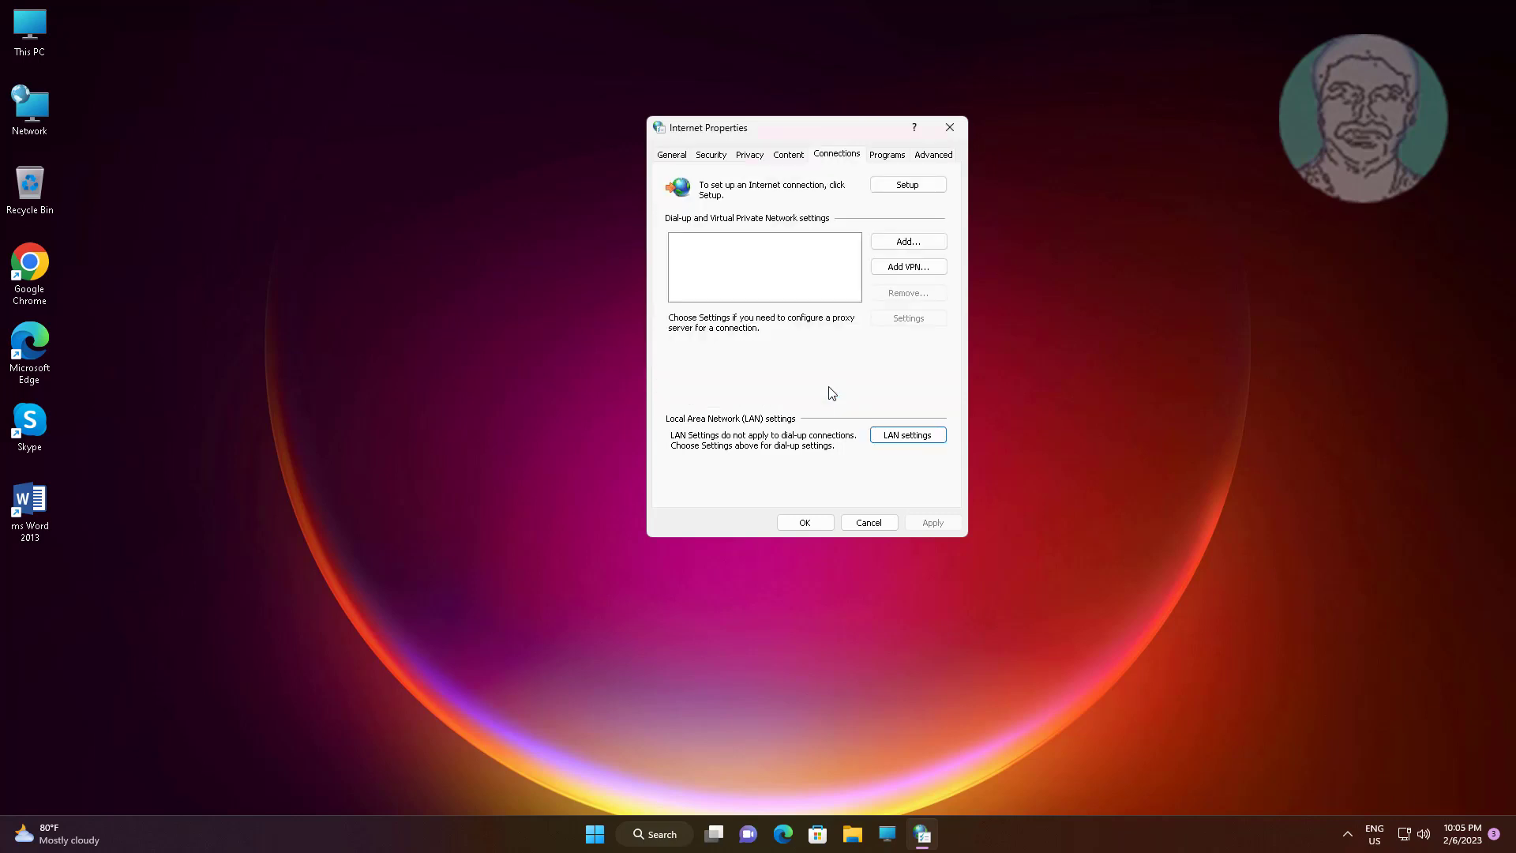
left_click(801, 521)
- Search 'cmd' and launch Command Prompt as administrator
left_click(667, 835)
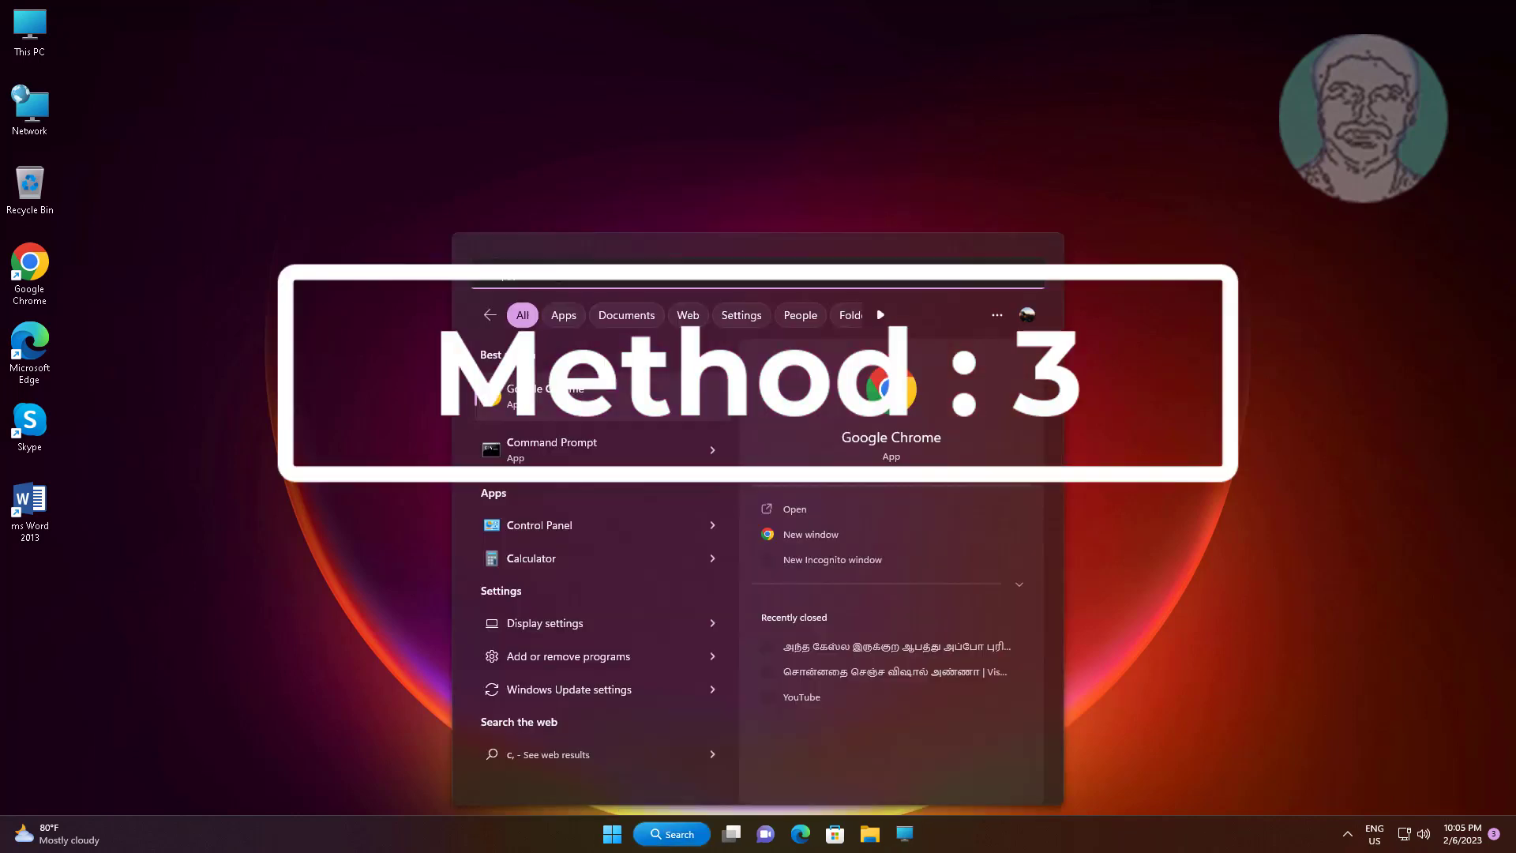
type("cmd")
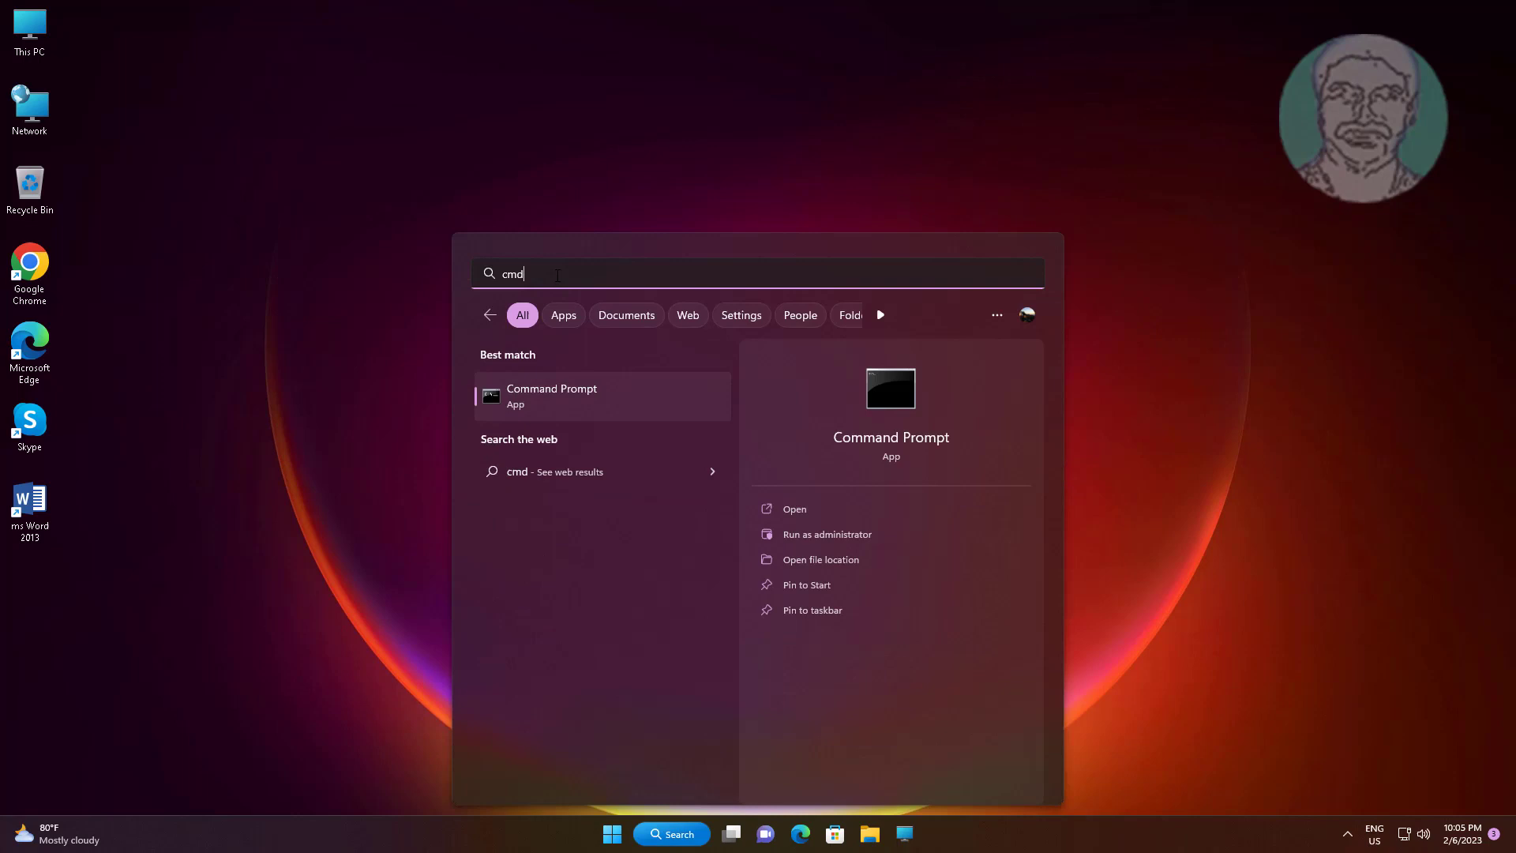
right_click(610, 390)
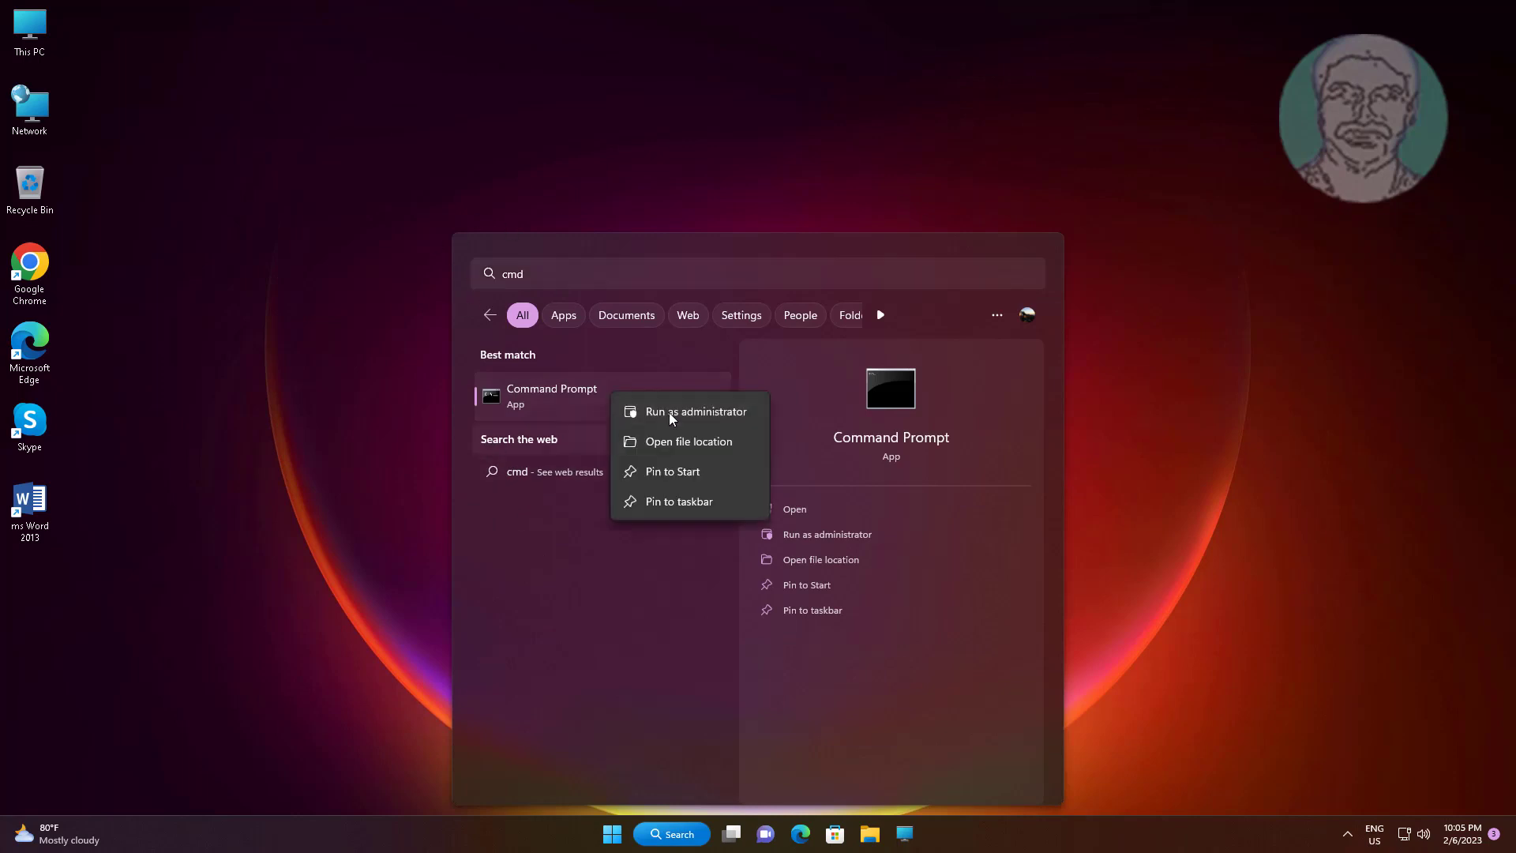
left_click(684, 417)
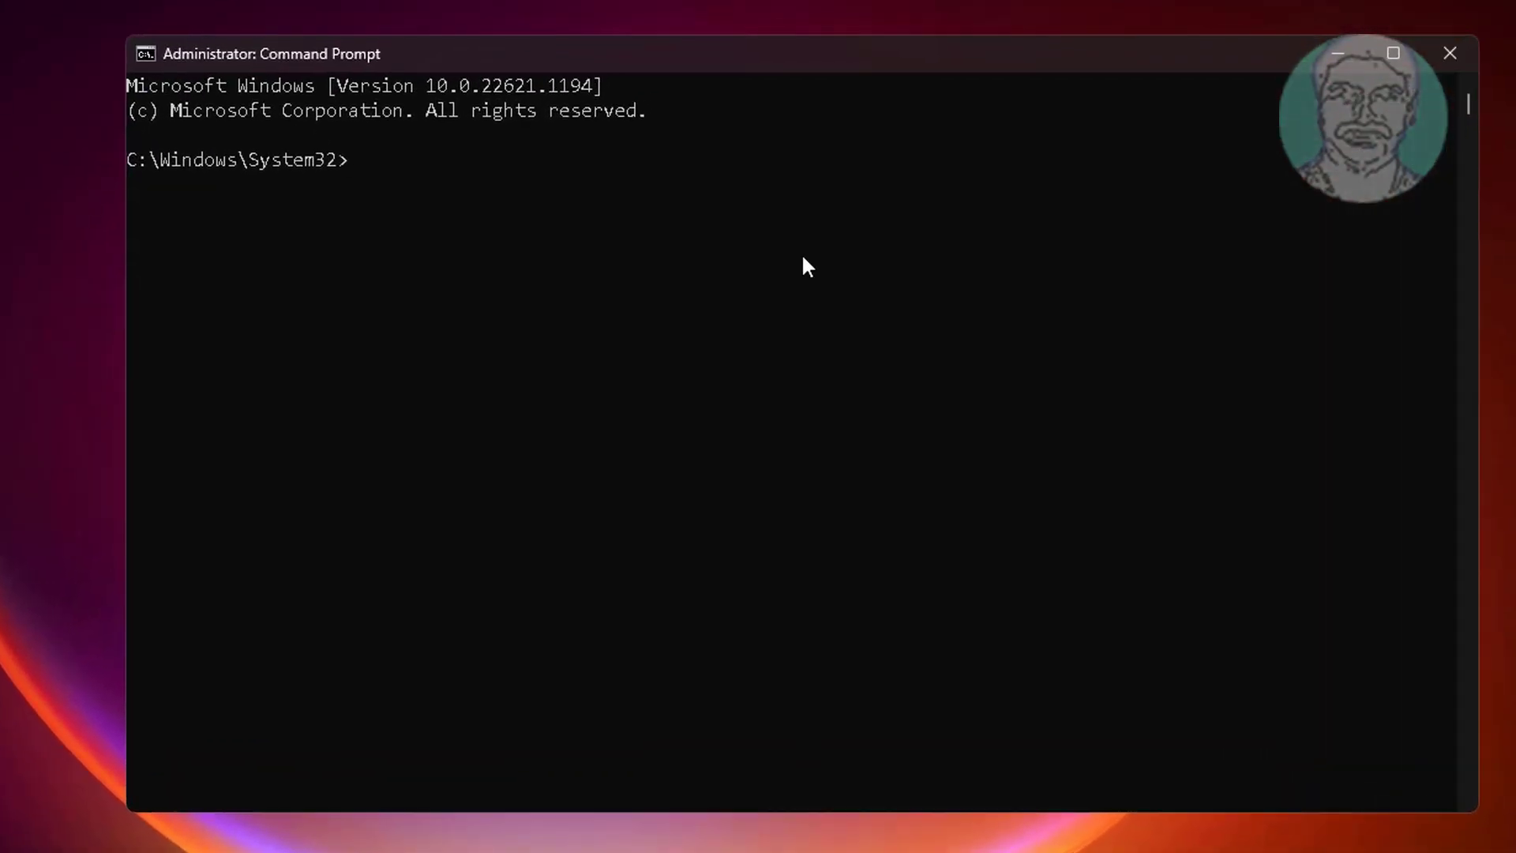
- Reset Winsock and the IP stack with netsh winsock reset and netsh int ip reset
type("netsh win")
type("sock reset")
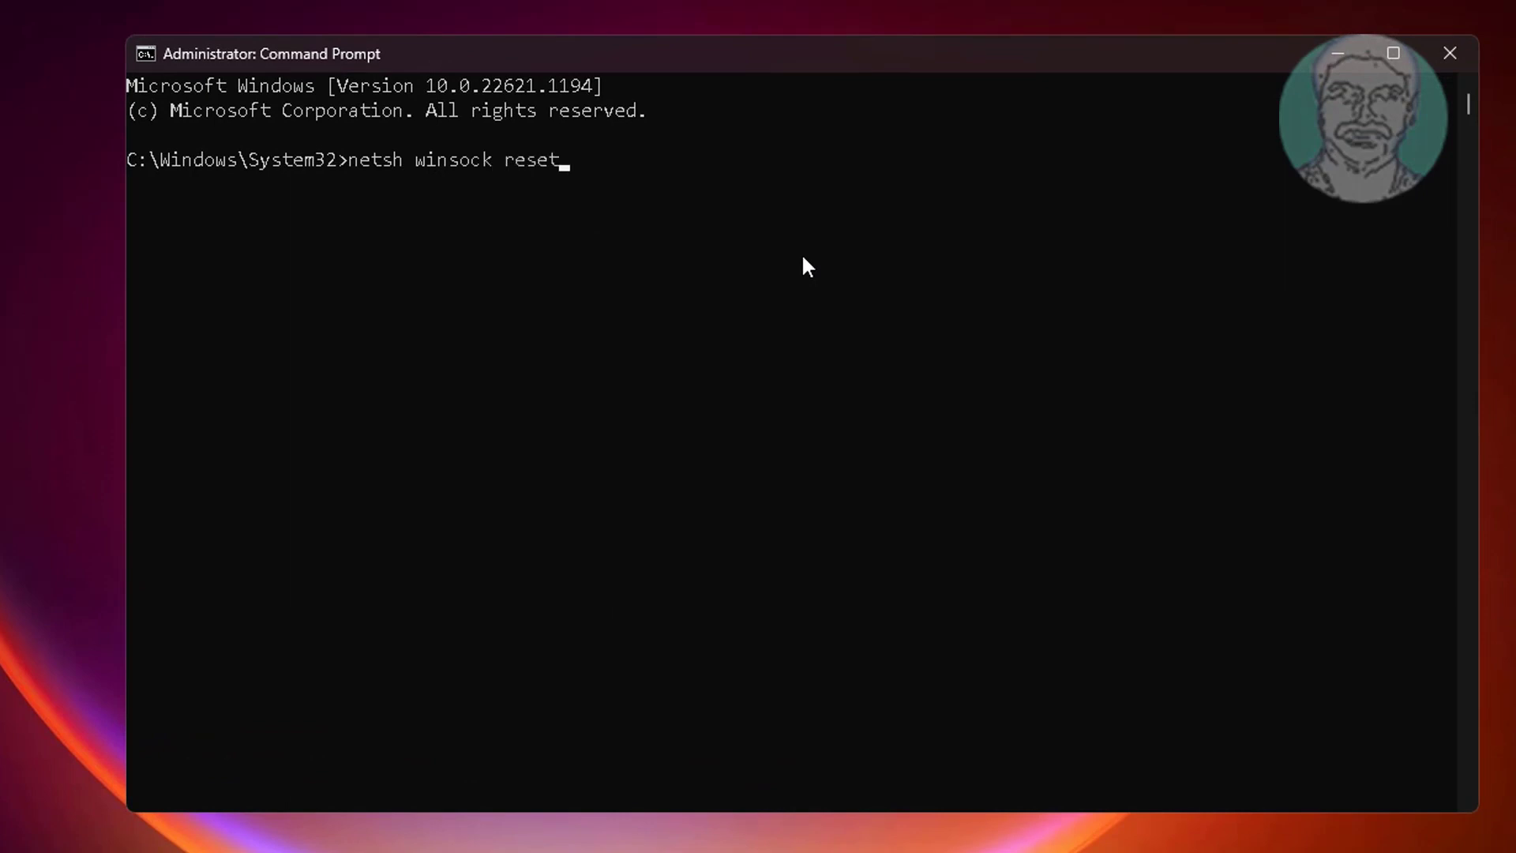
key("Return")
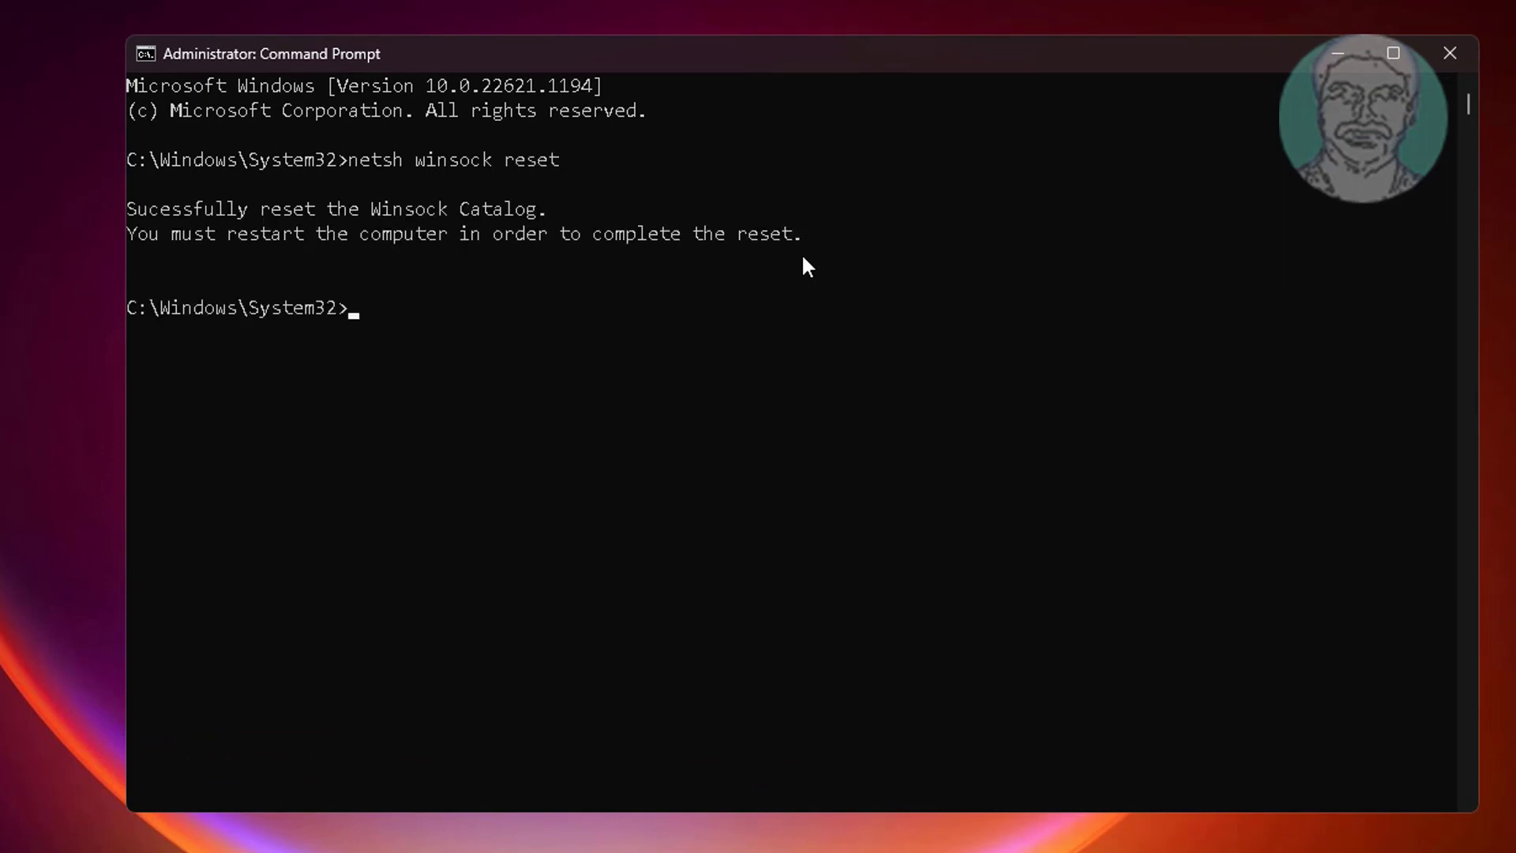
type("netsh")
type(" int ip re")
type("set")
key("Return")
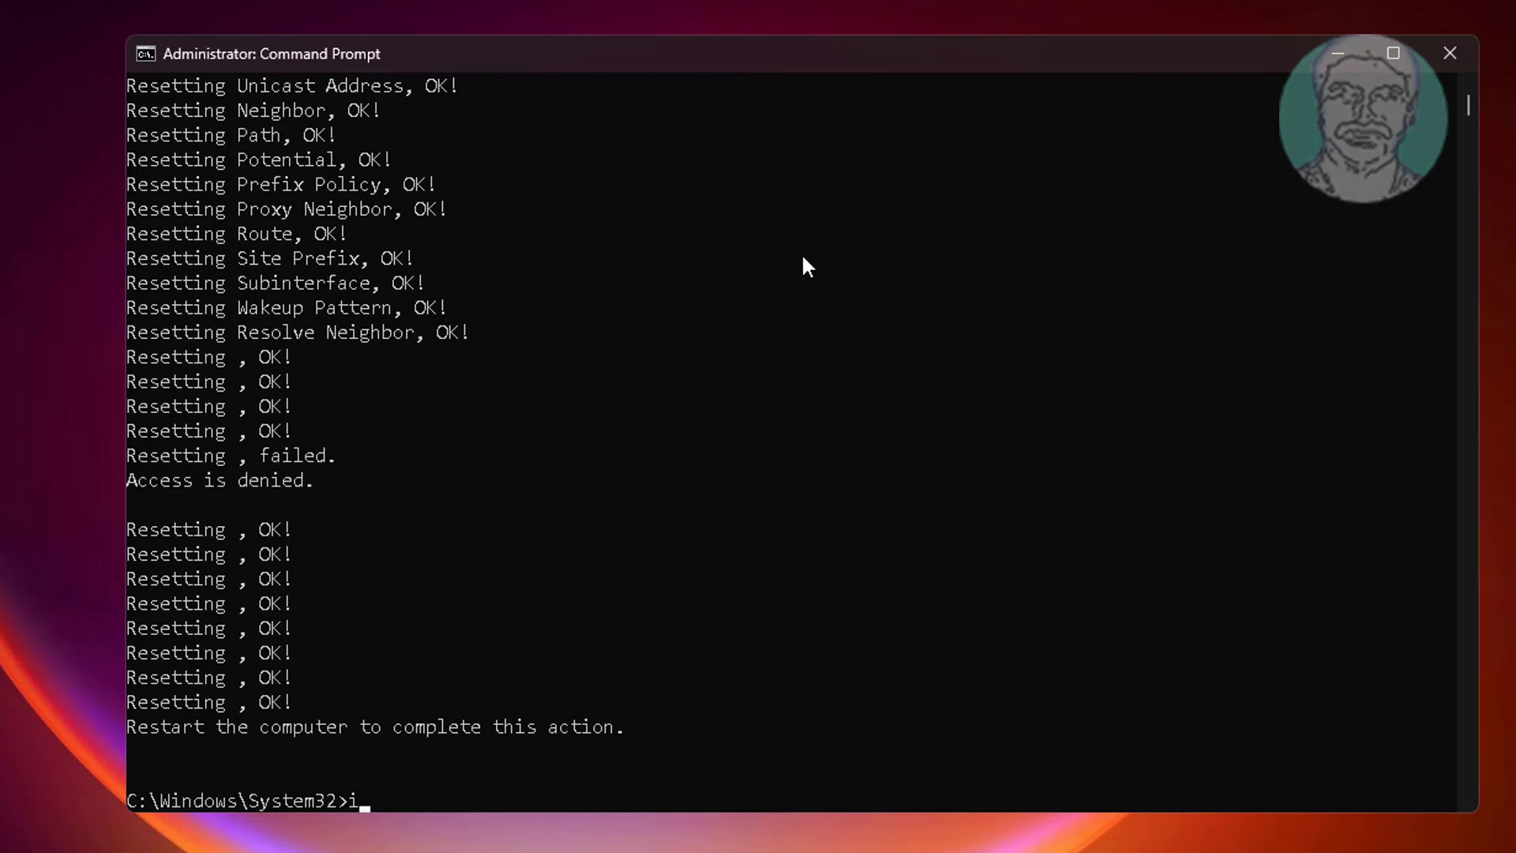
- Release and renew the IP address, then flush DNS using ipconfig /release, /renew, /flushdns
type("pconfig /re")
type("lease")
key("Return")
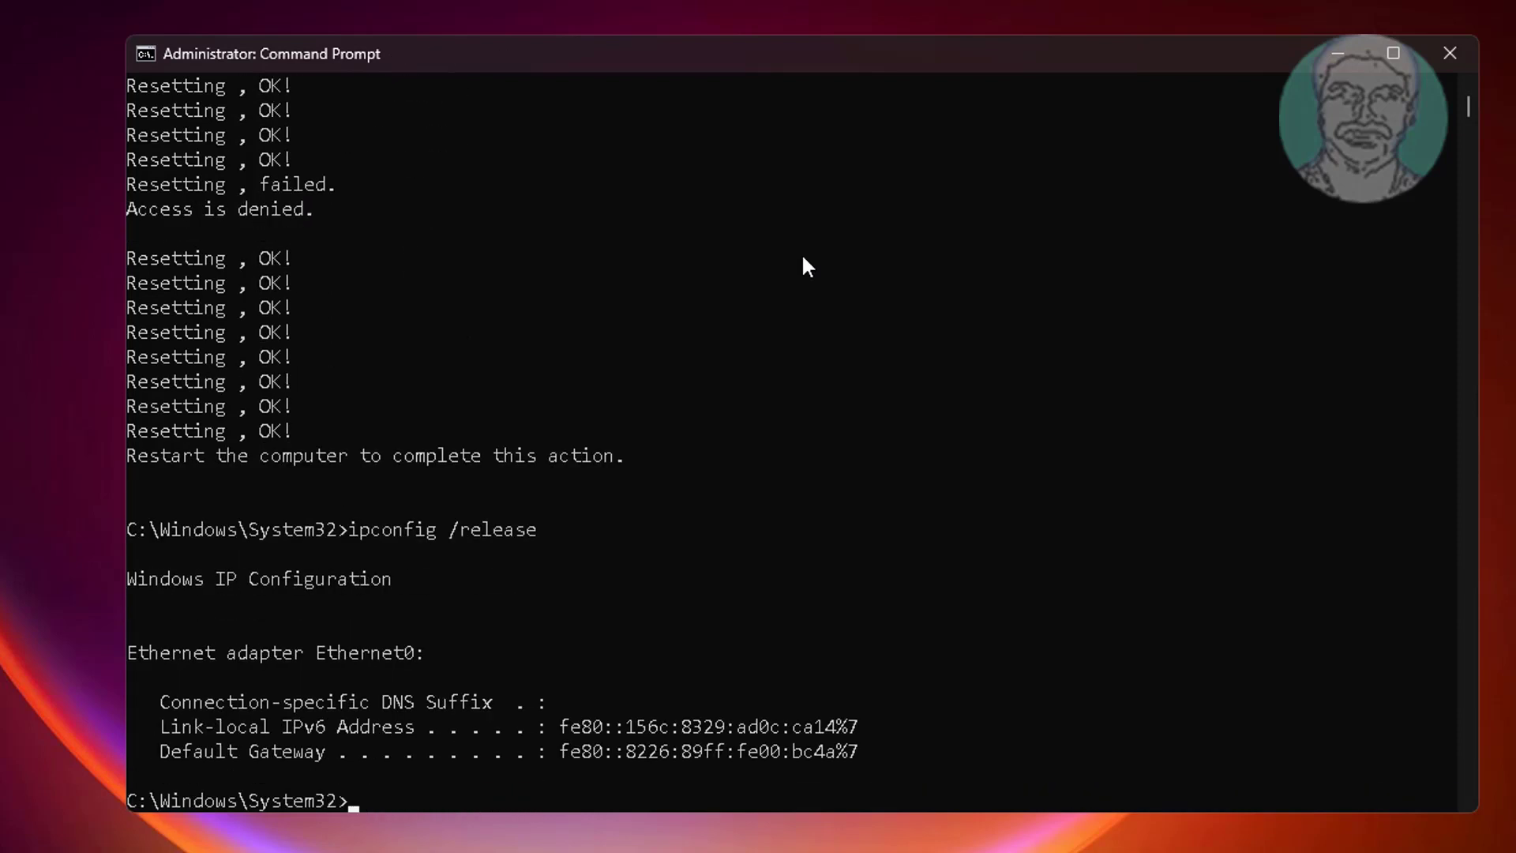
type("ipconfig")
type(" /renew")
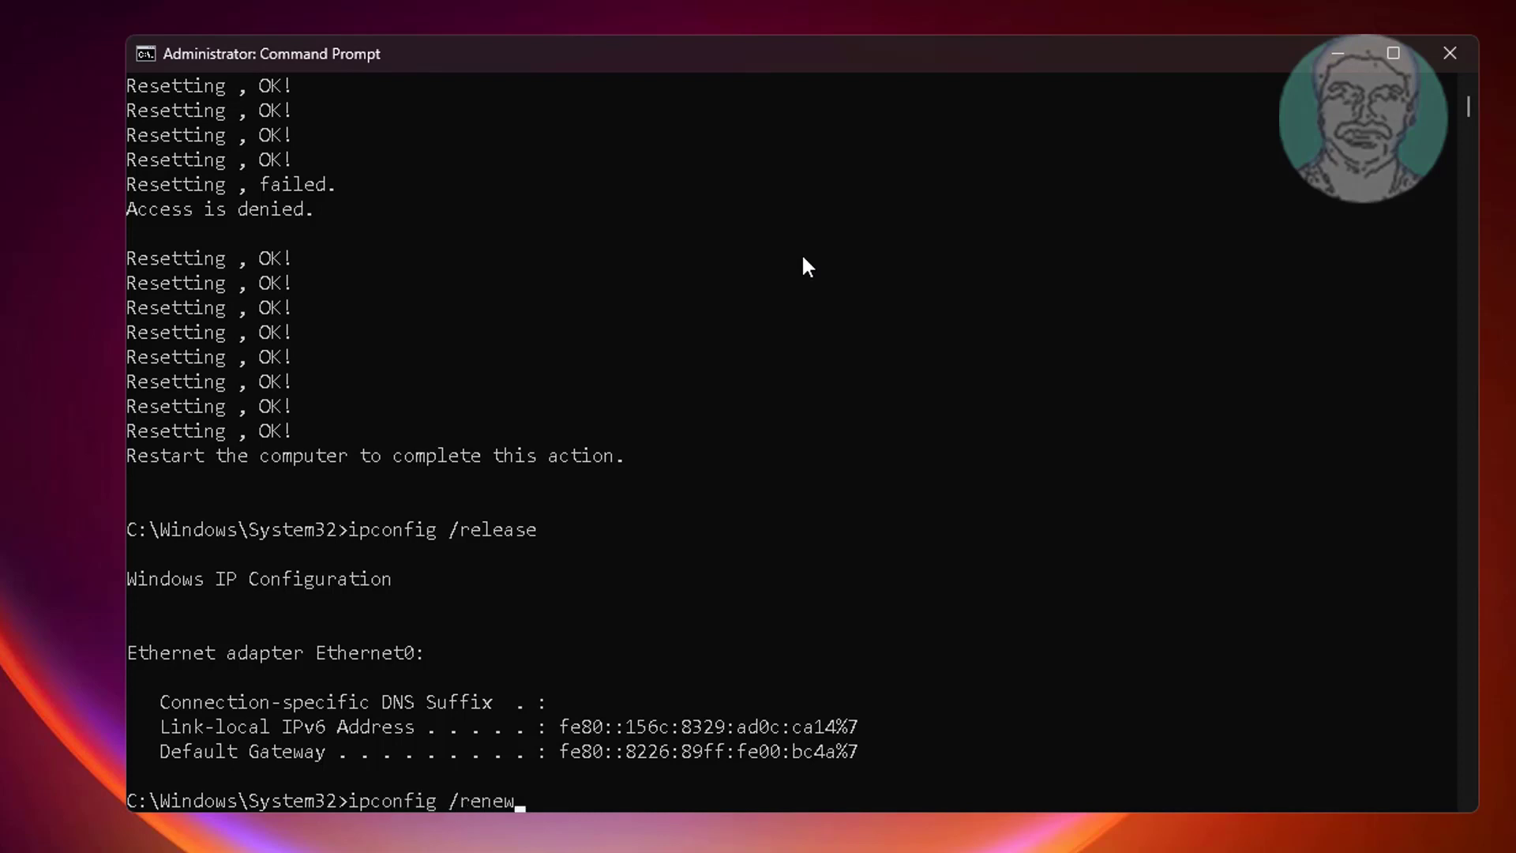
key("Return")
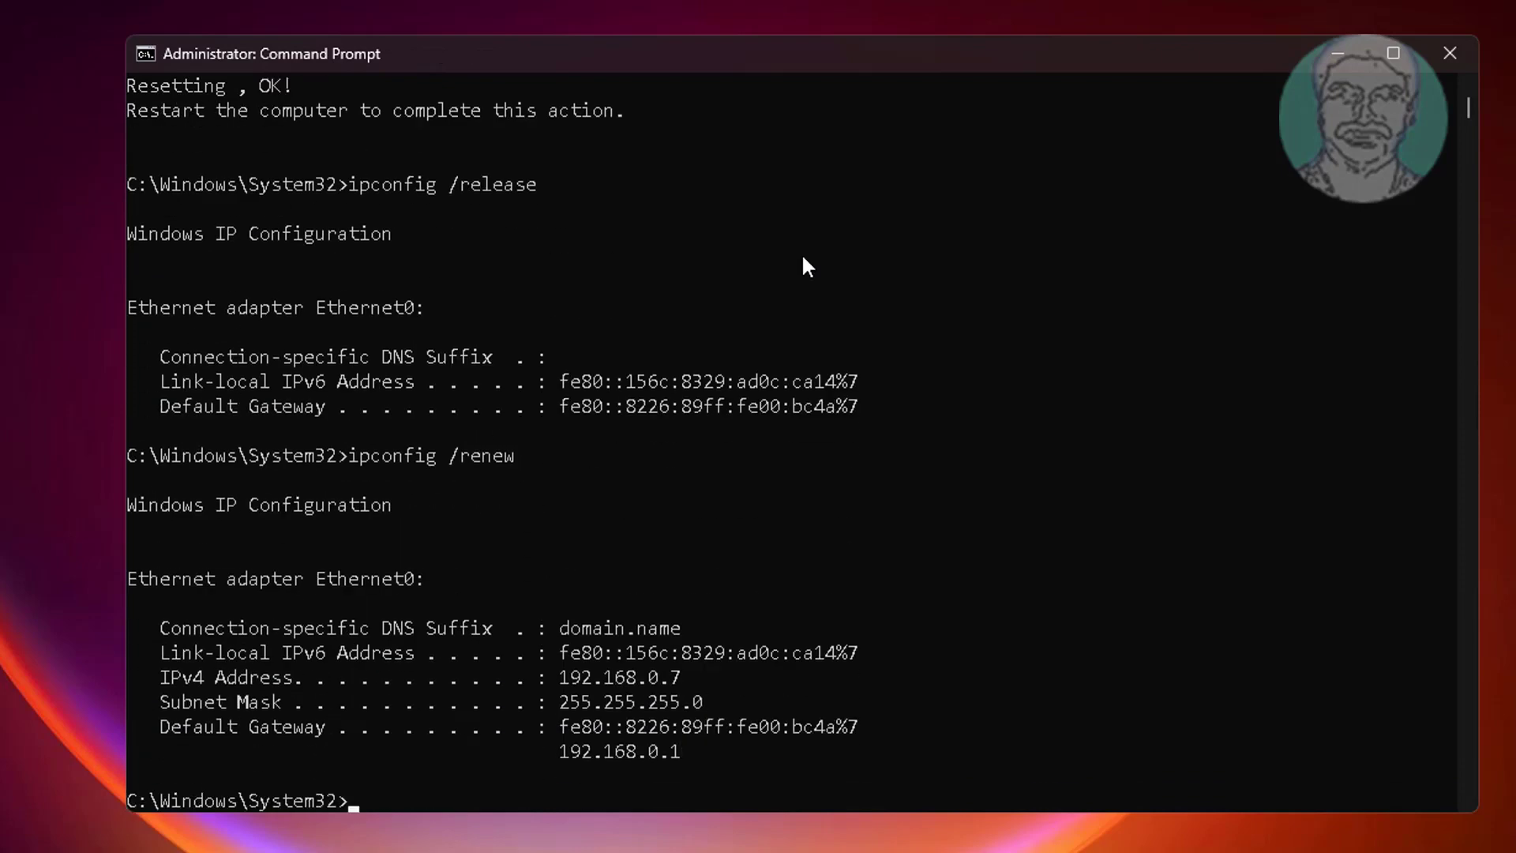
type("ipcon")
type("fig /flush")
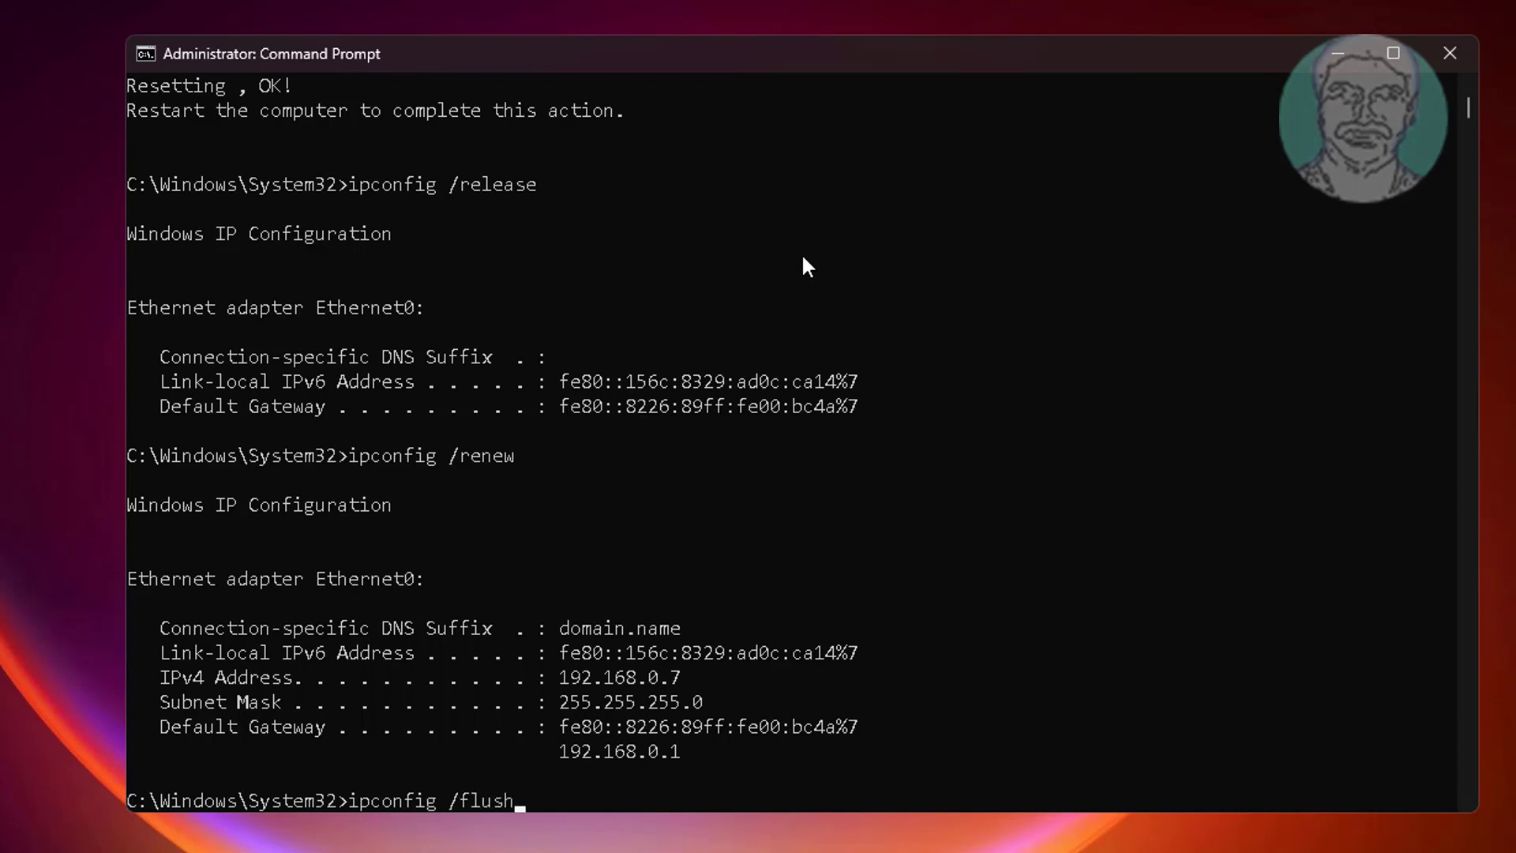
type("dns")
key("Return")
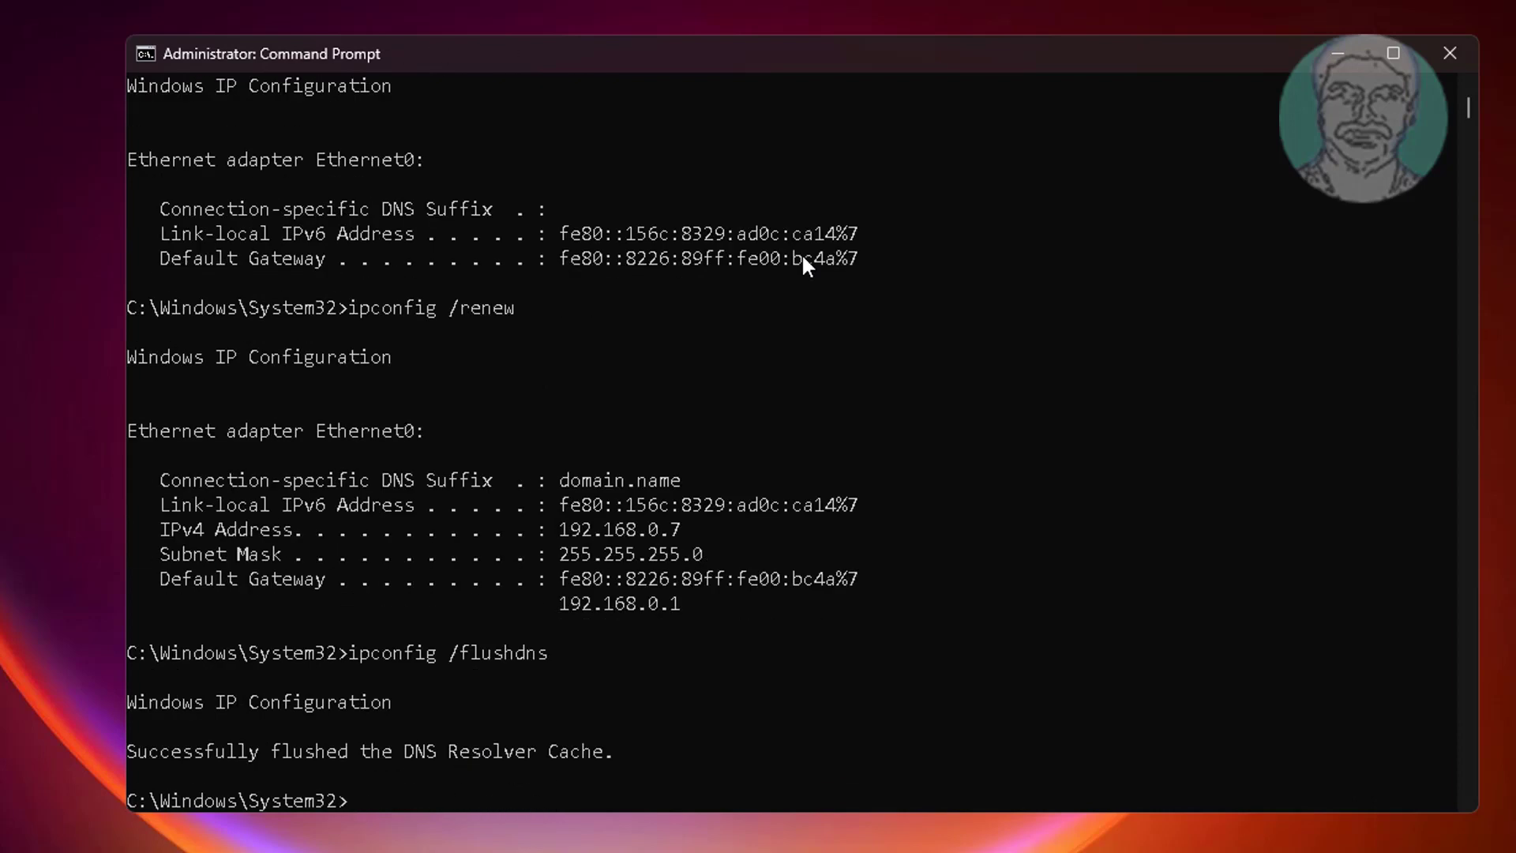
- Exit Command Prompt and restart the computer from the Start menu power options
type("exit")
key("Return")
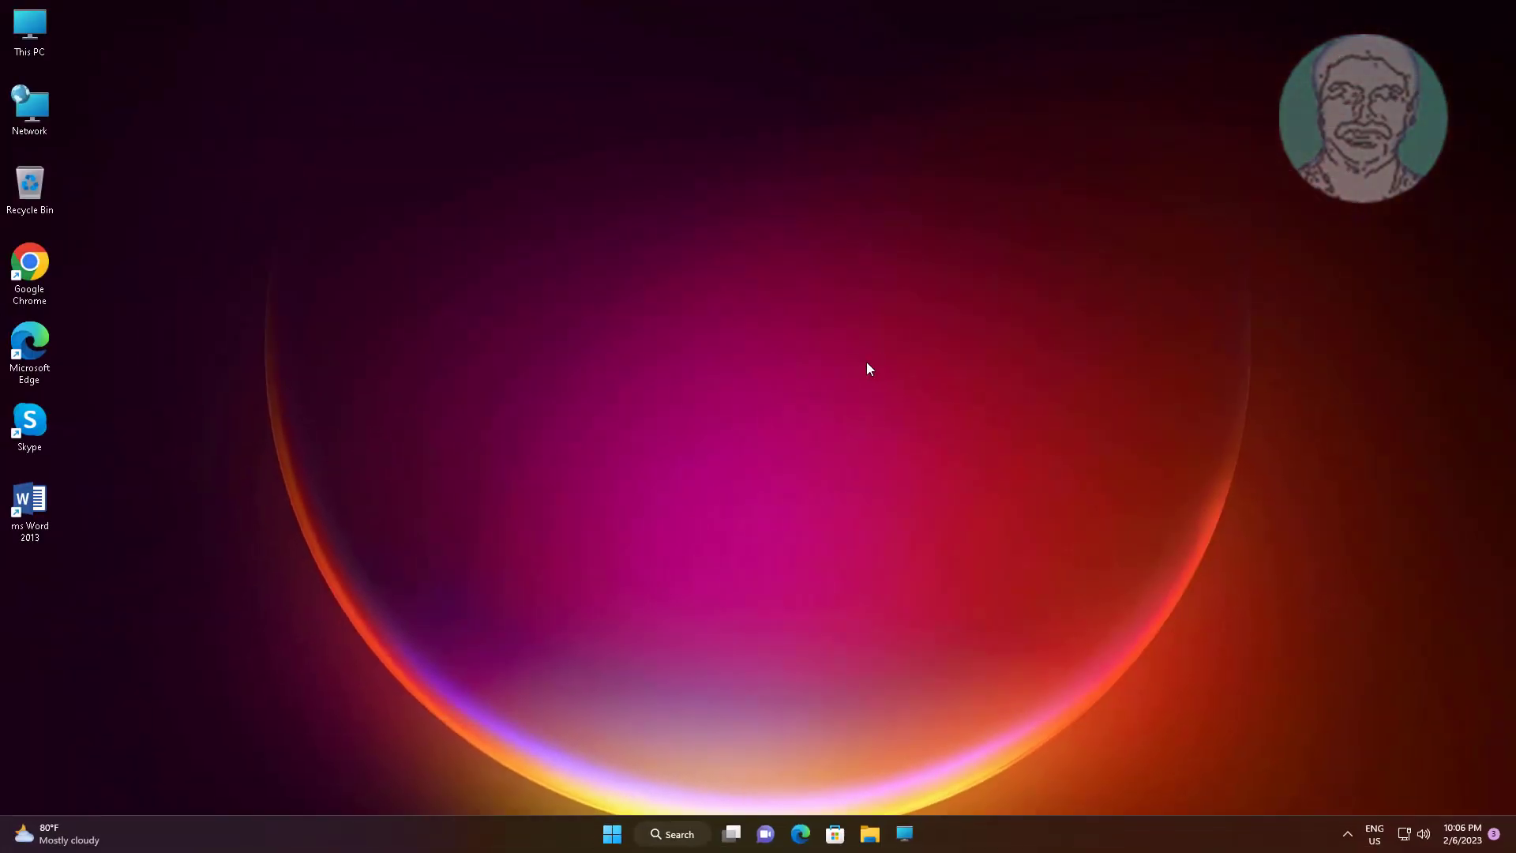
left_click(611, 833)
left_click(954, 780)
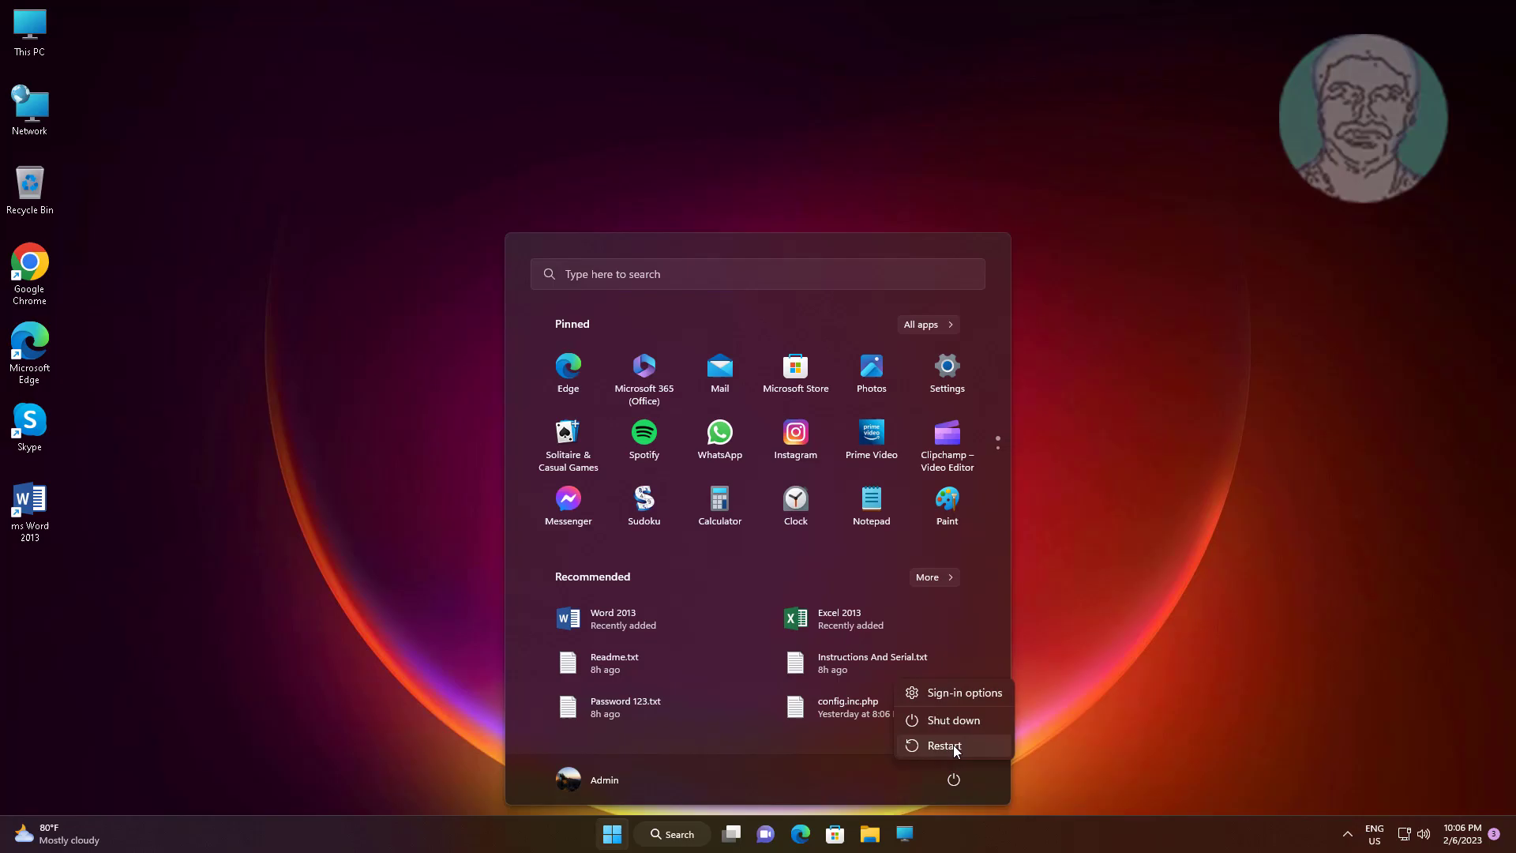
left_click(953, 746)
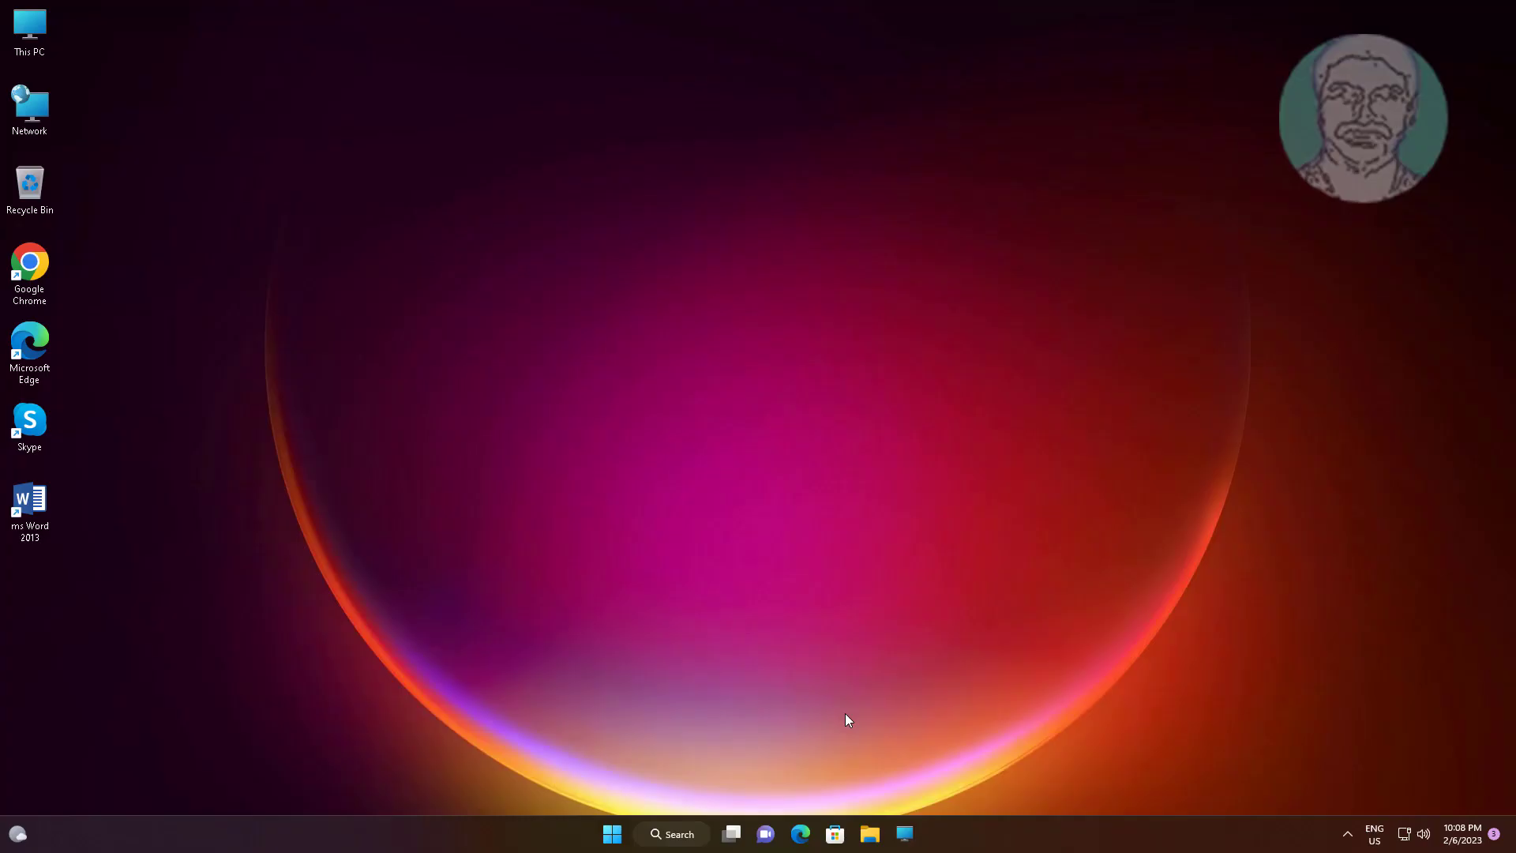
- Search 'ncpa.cpl' to open Network Connections showing the Ethernet0 adapter
left_click(661, 834)
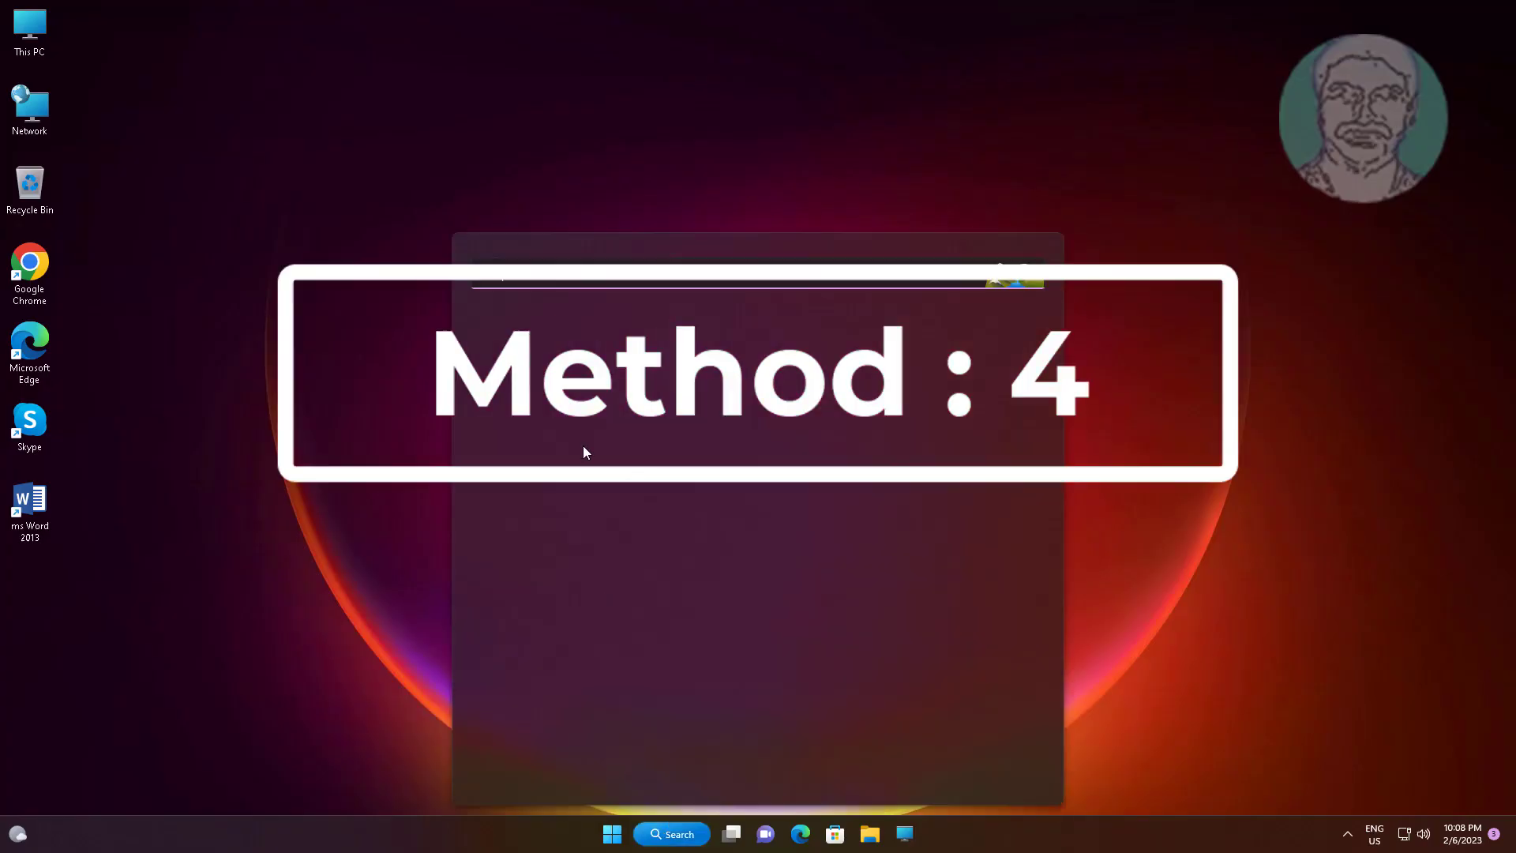
type("n")
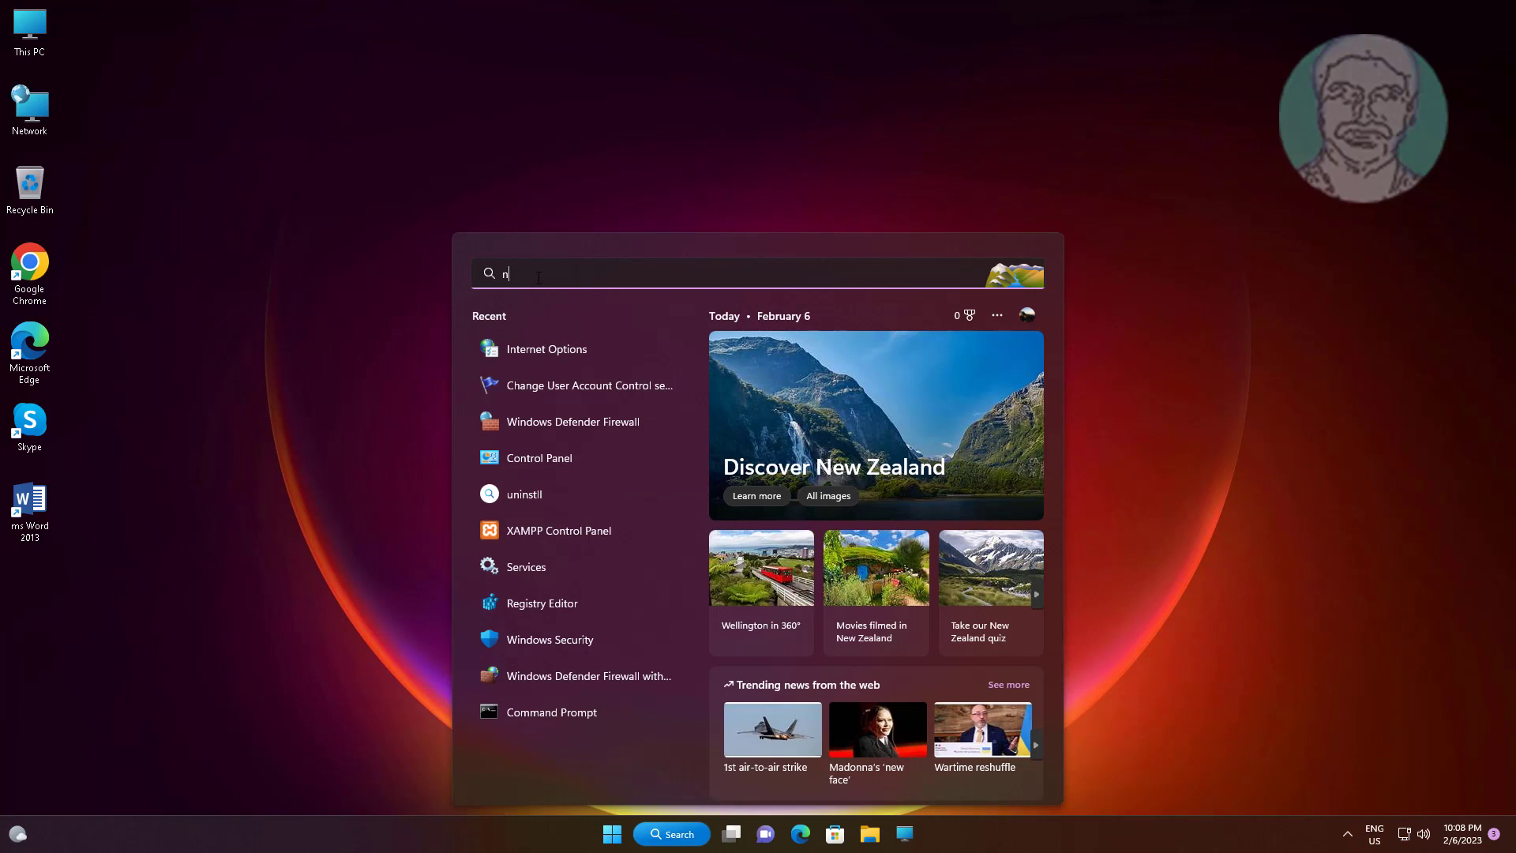
type("cpa.cpl")
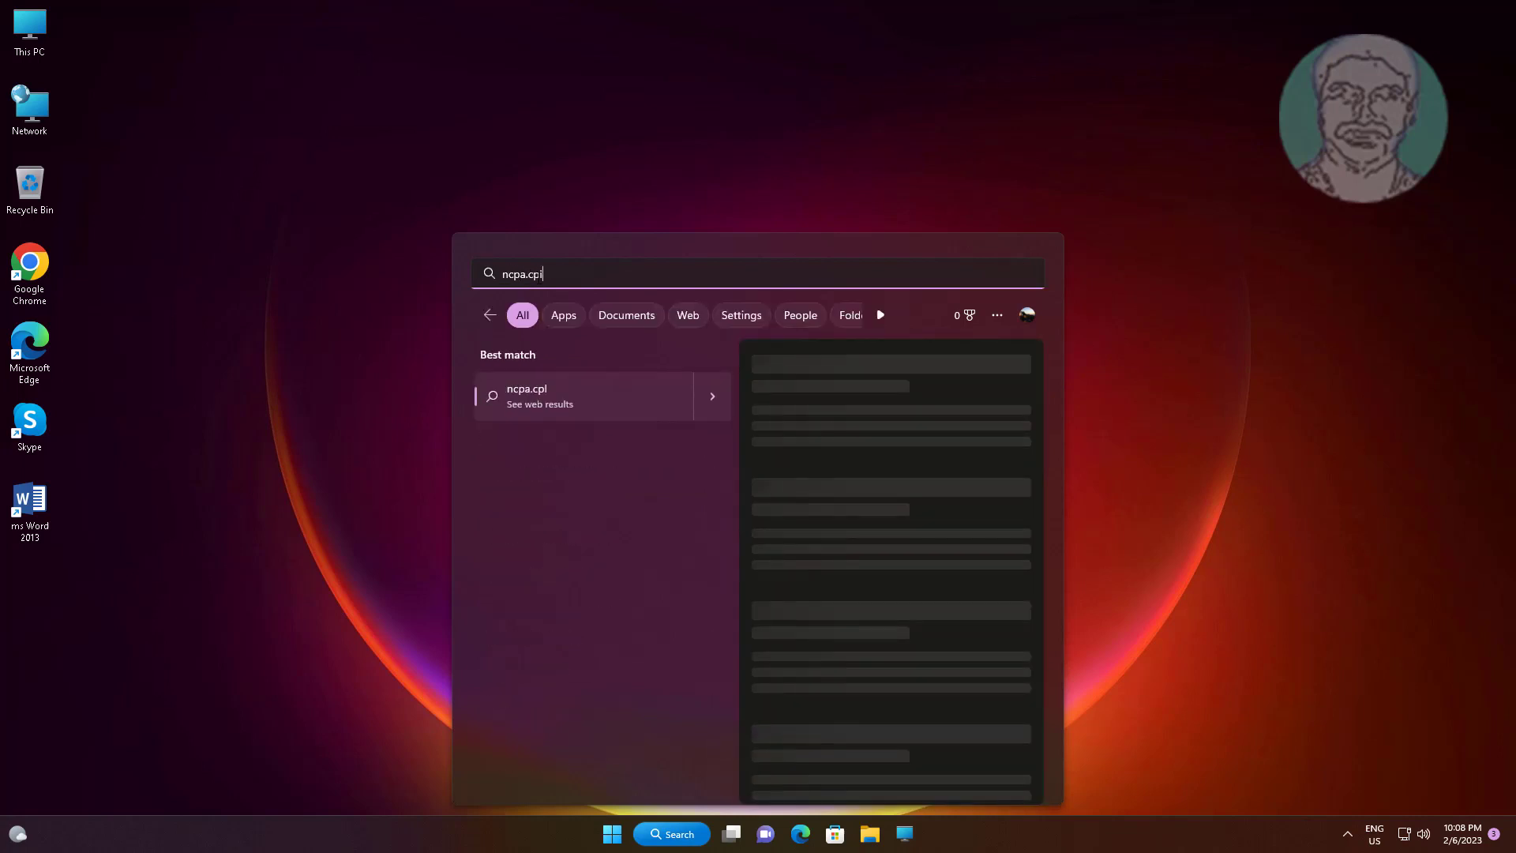
left_click(532, 402)
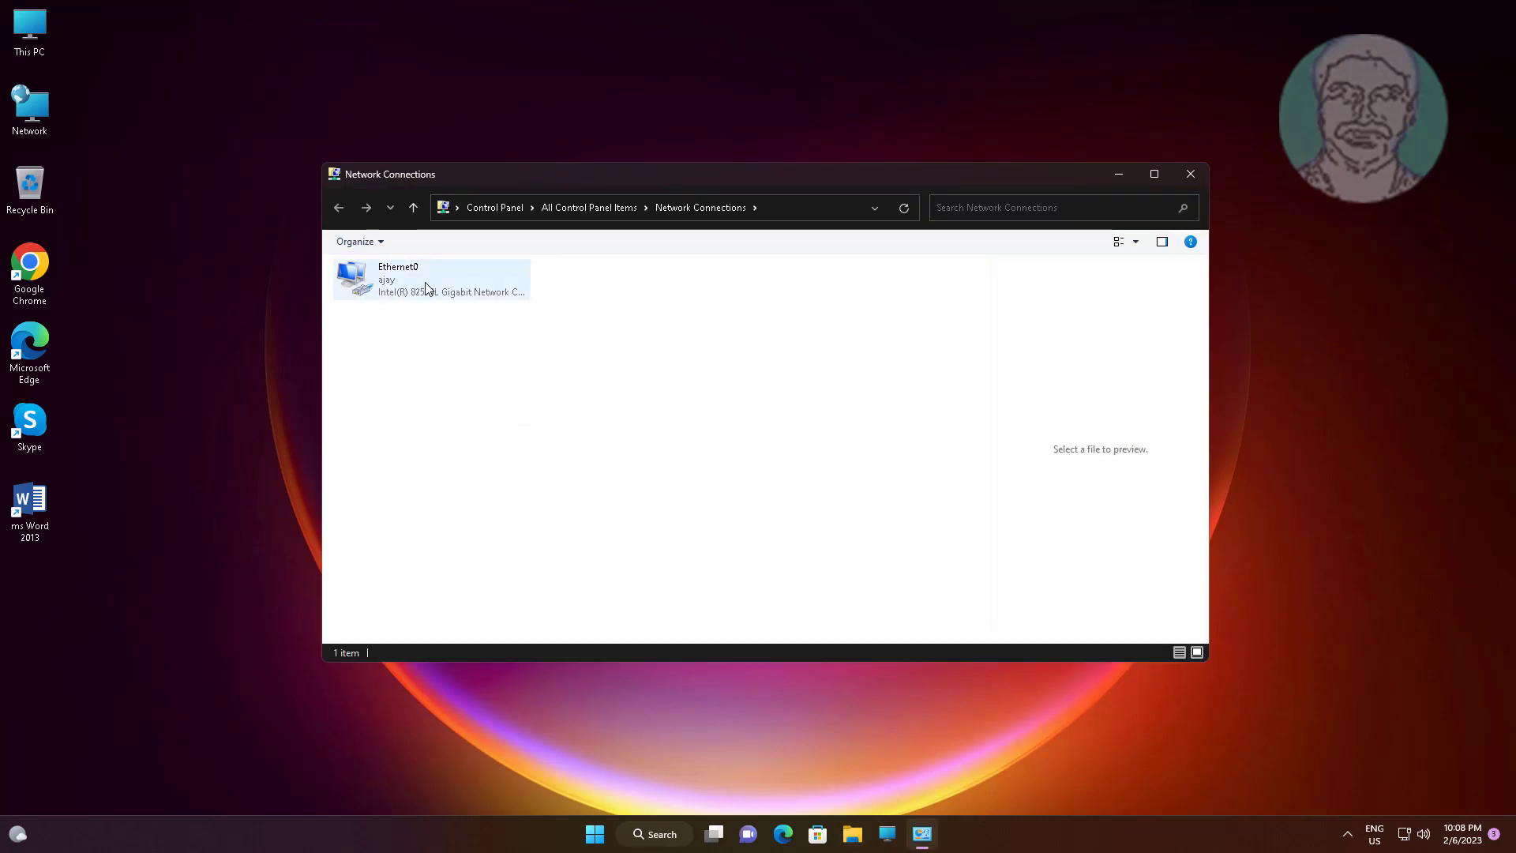
- Set Ethernet0's IPv4 to obtain IP and DNS server addresses automatically, then close Network Connections
right_click(473, 284)
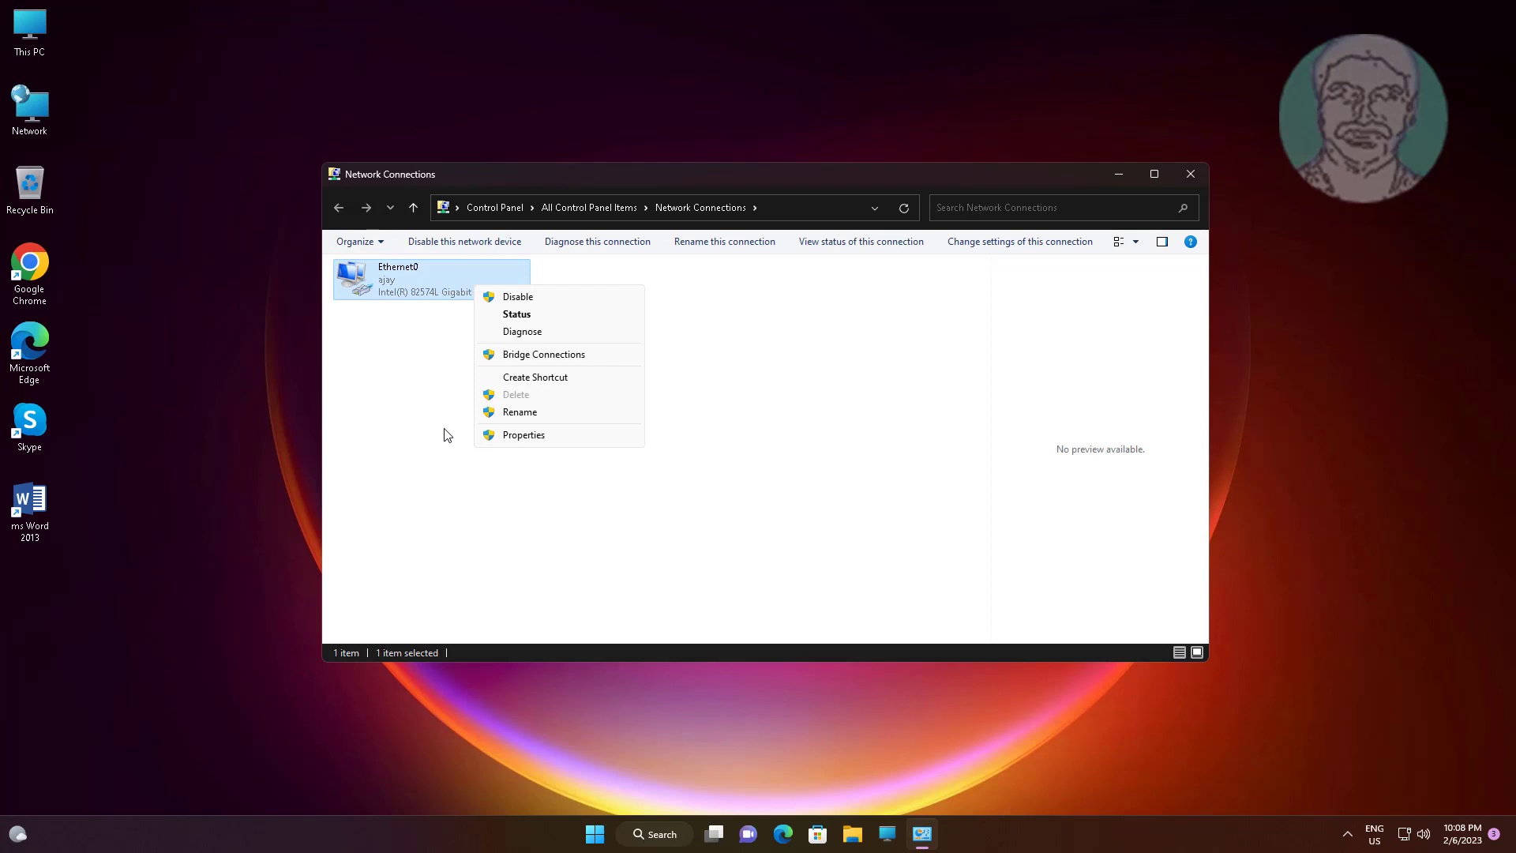
left_click(524, 435)
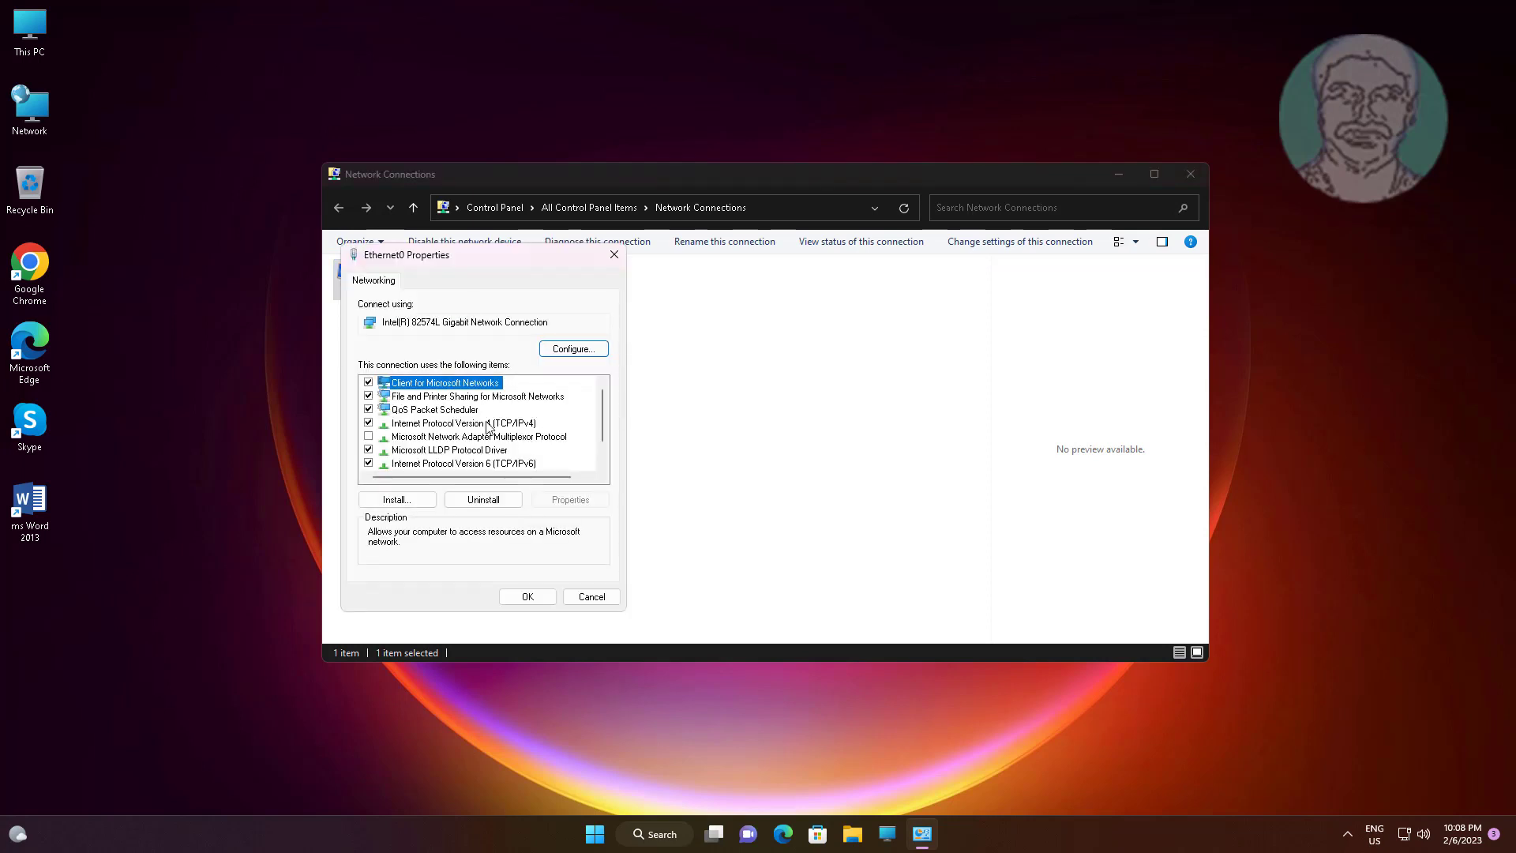
left_click(487, 423)
left_click(568, 500)
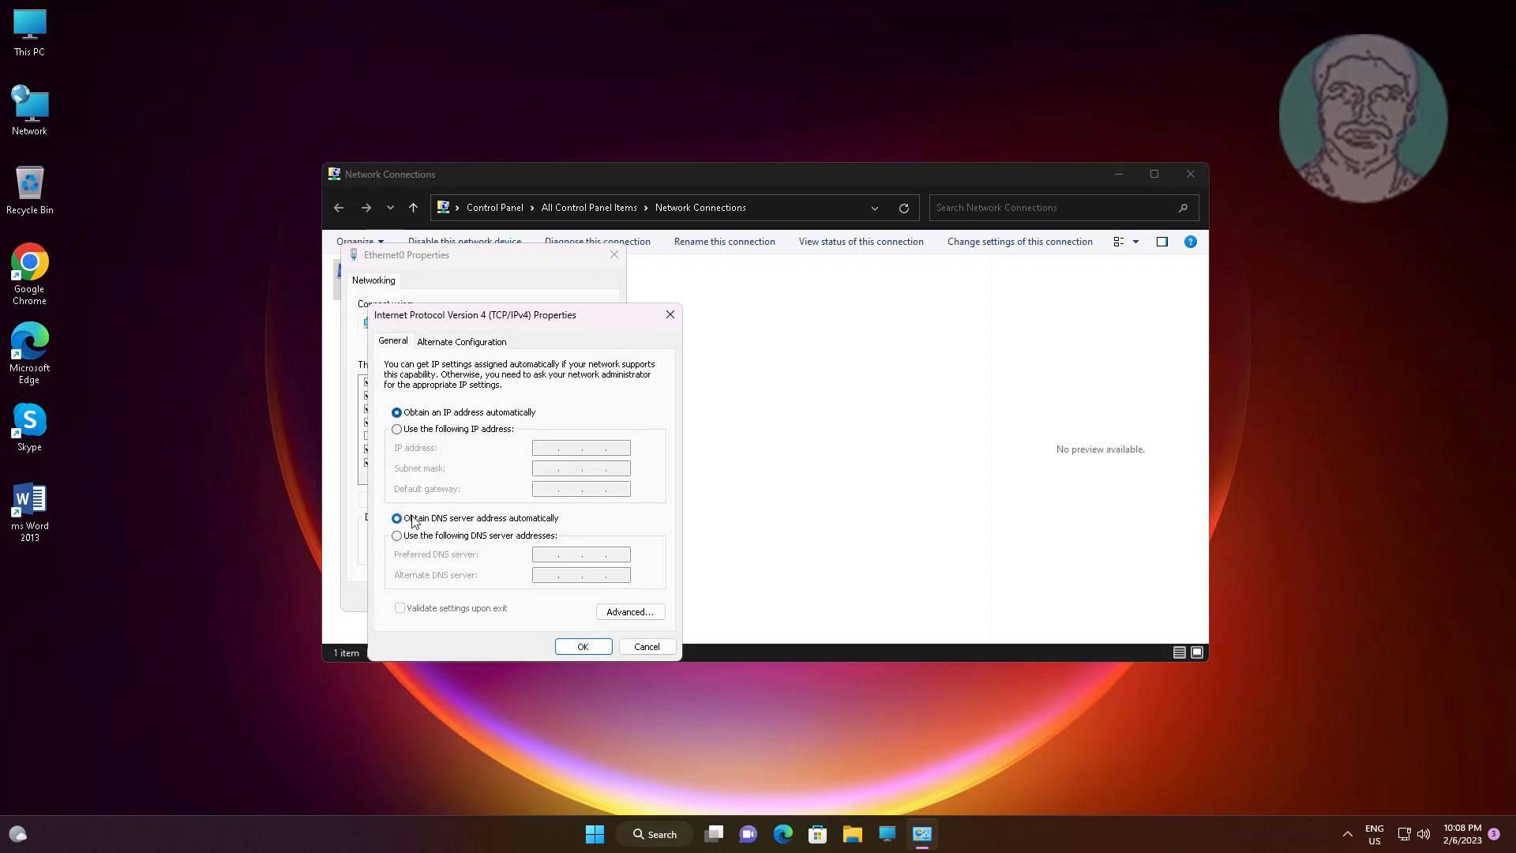
left_click(583, 645)
left_click(527, 598)
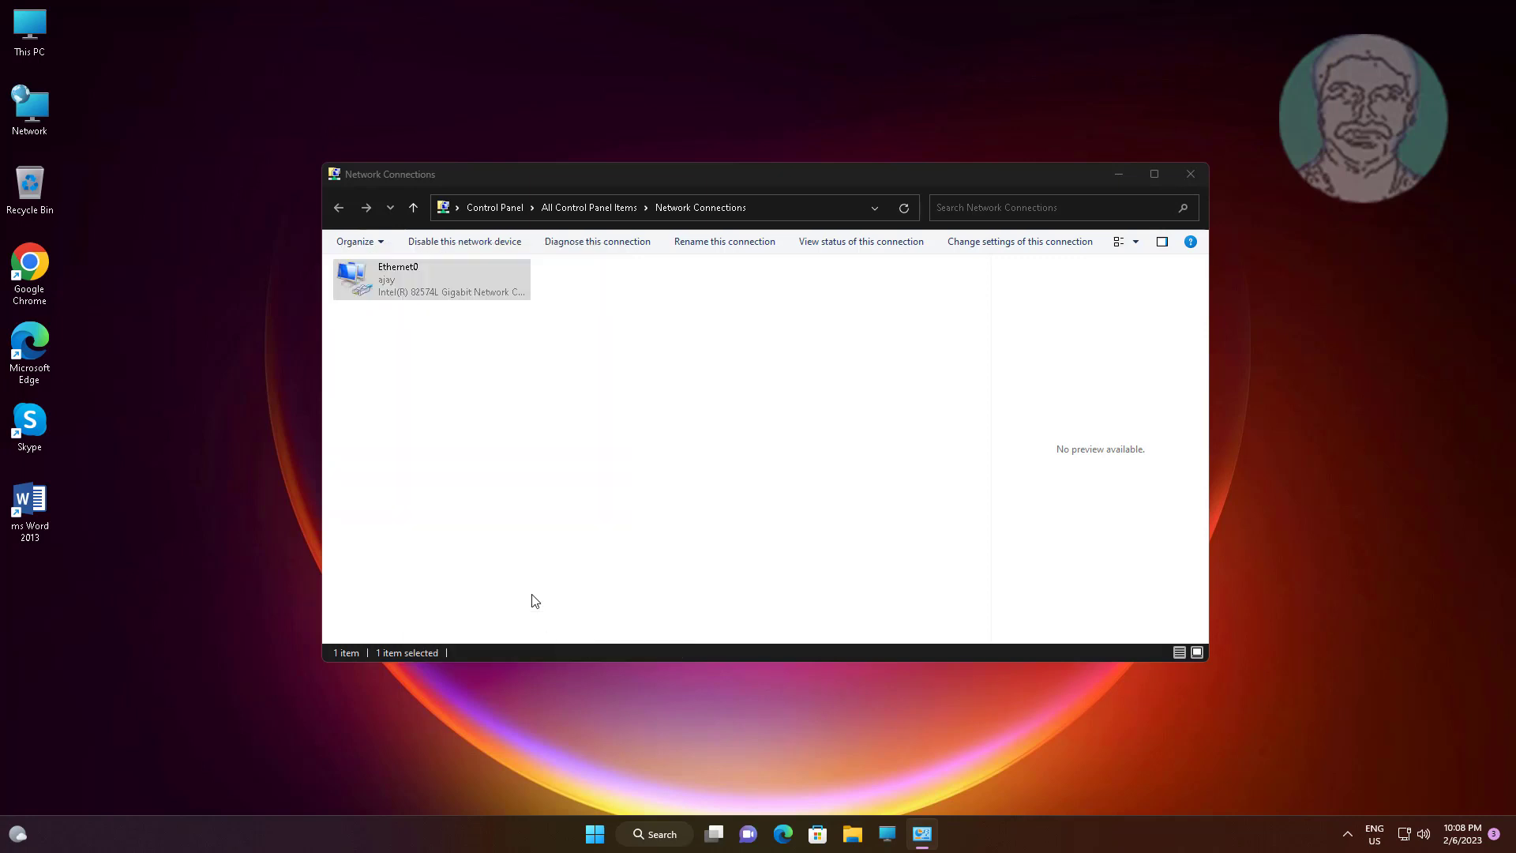
left_click(1182, 183)
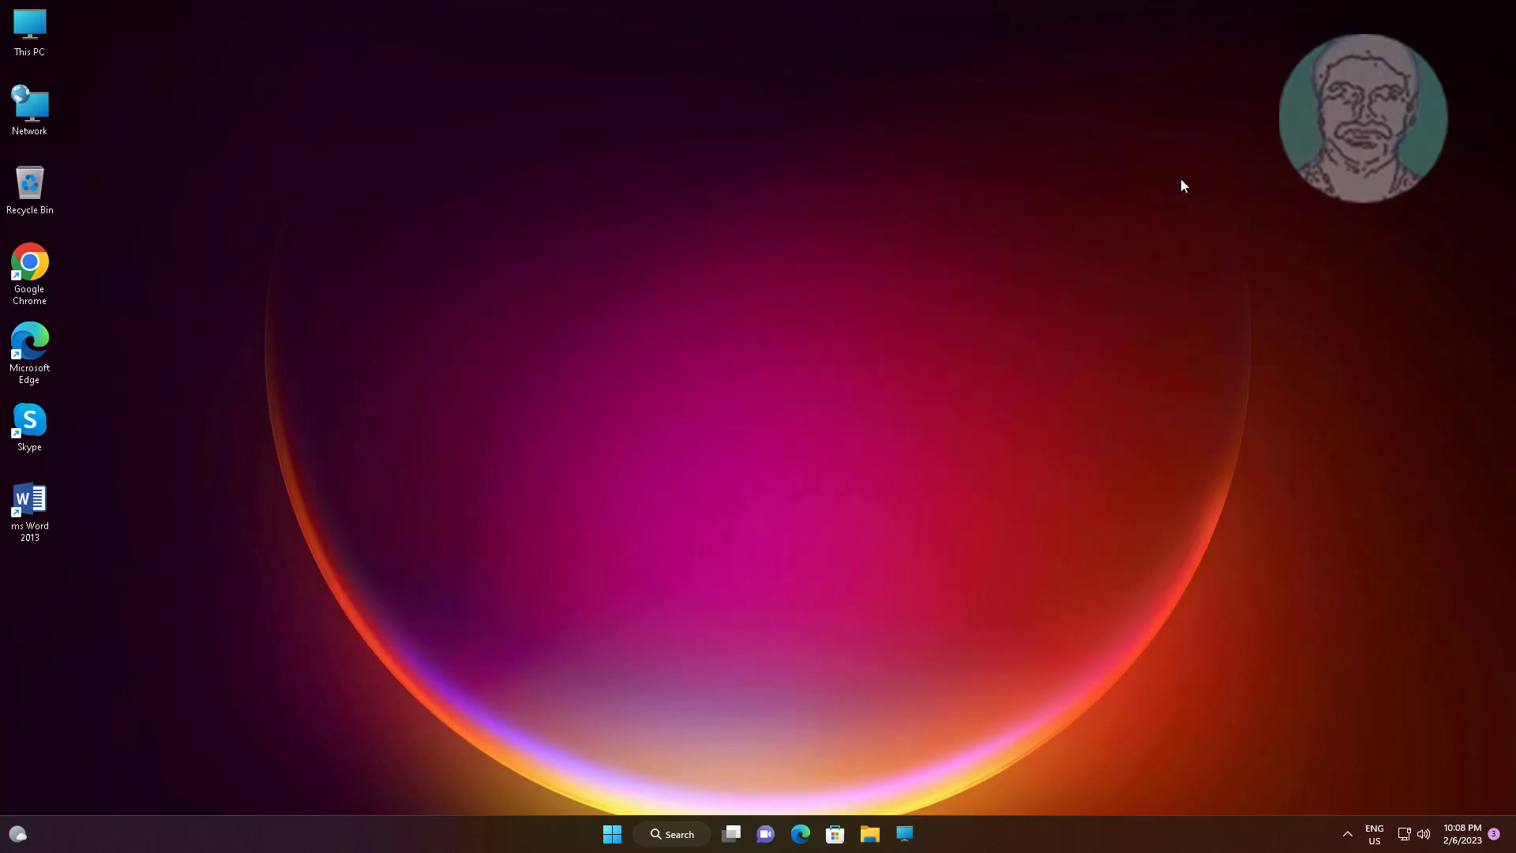
- Launch Device Manager from the Start button's right-click quick links menu
right_click(611, 835)
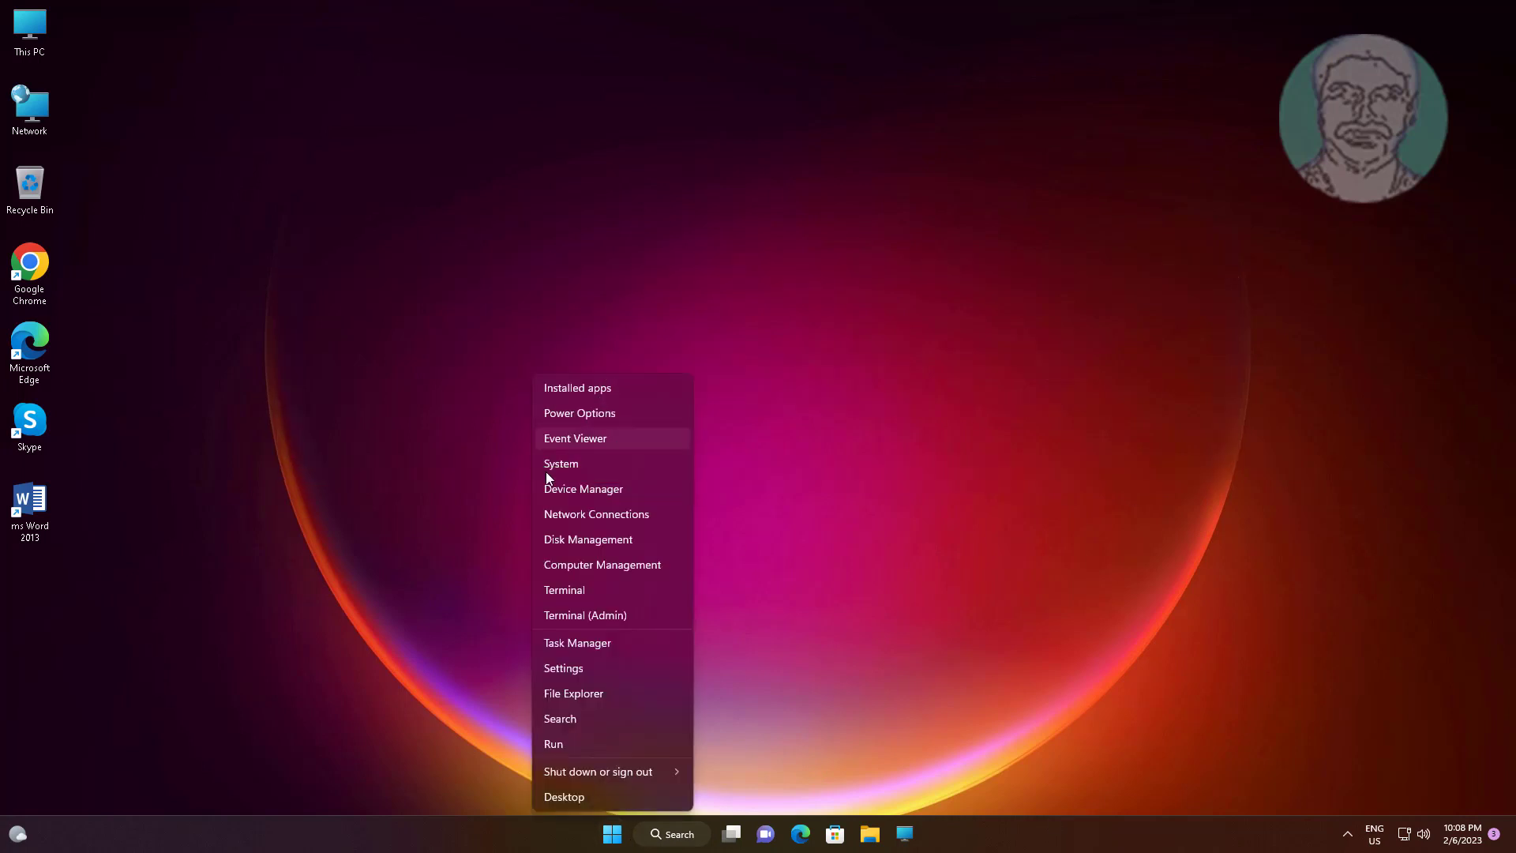
left_click(597, 491)
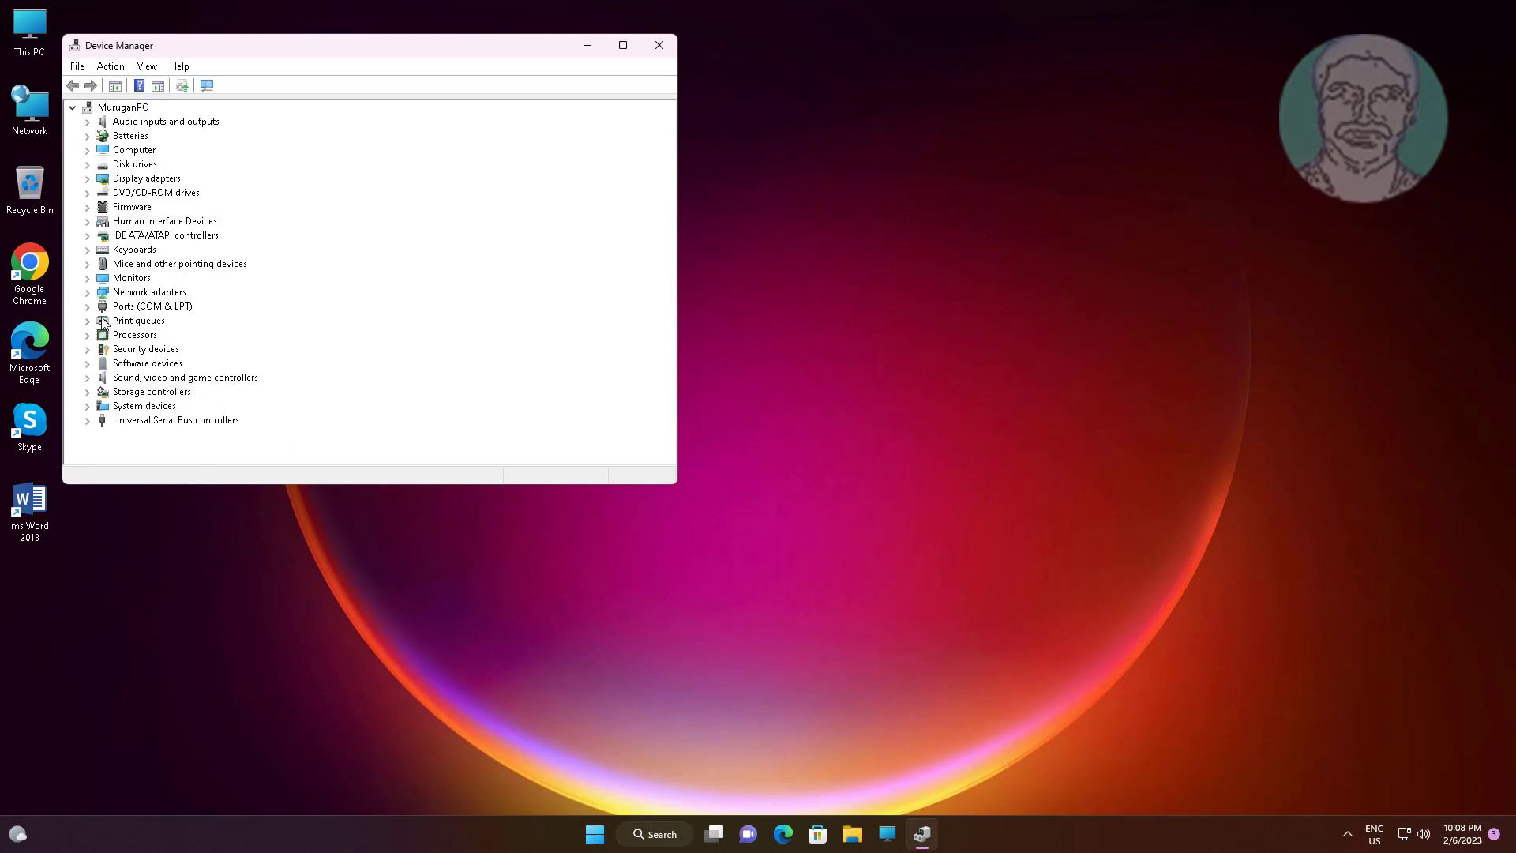
- Expand Network adapters and start a driver update for the Intel network adapter
left_click(146, 295)
double_click(146, 294)
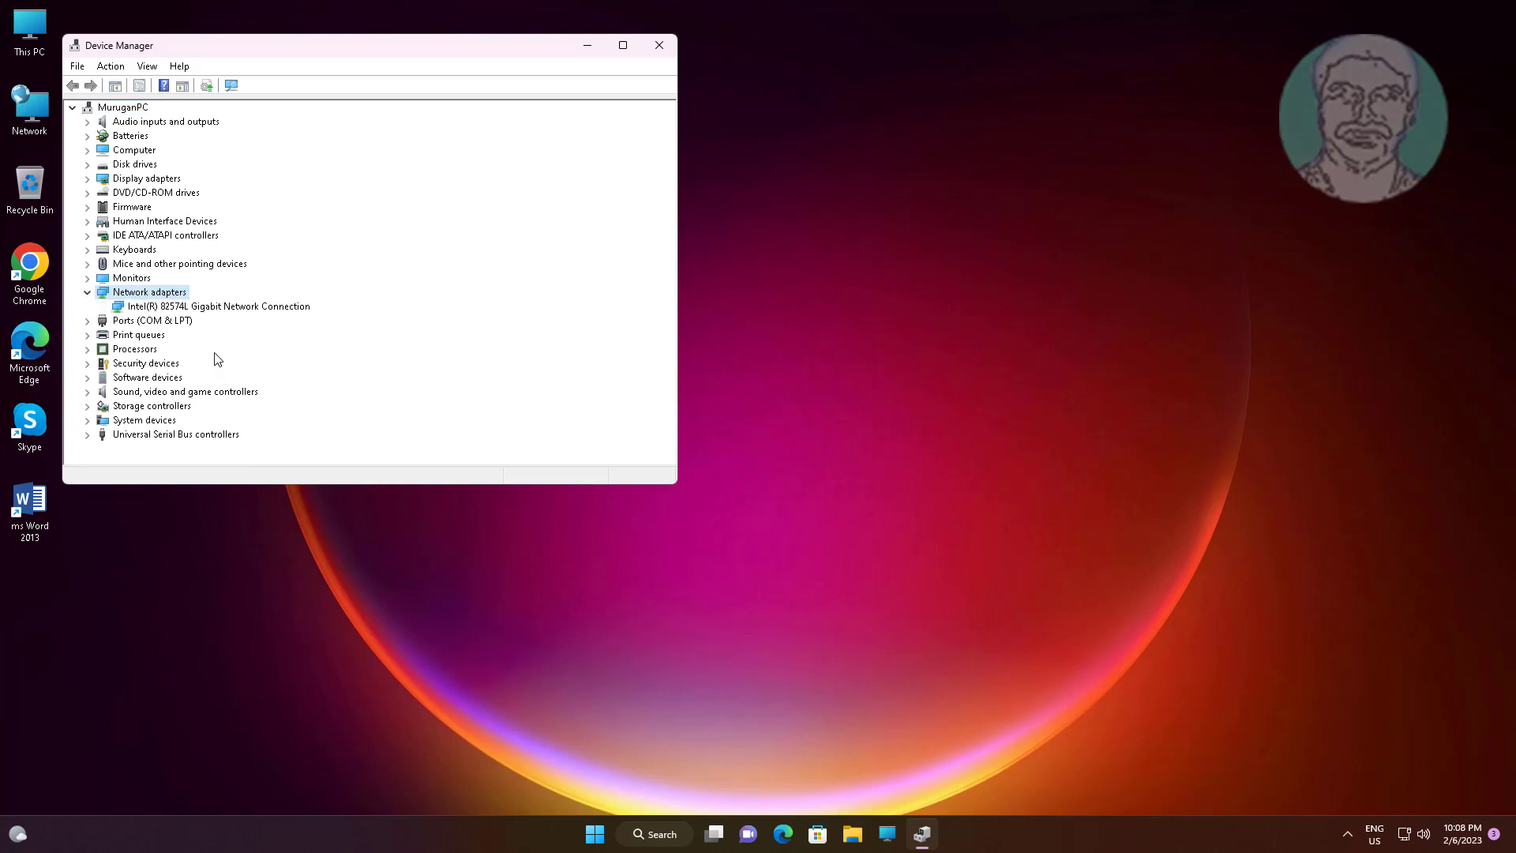
left_click(244, 306)
right_click(278, 318)
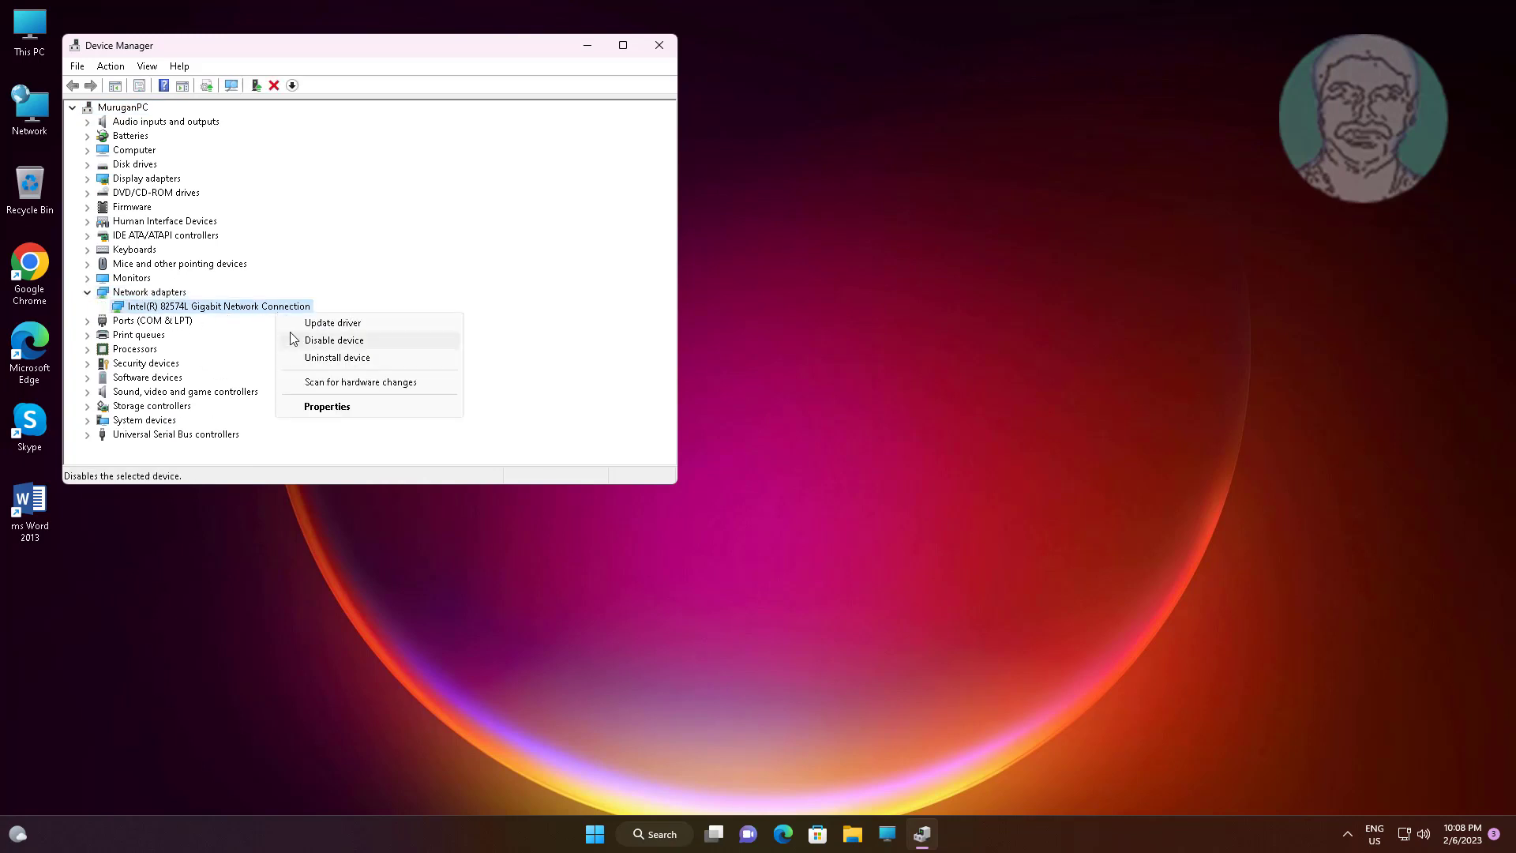
left_click(340, 324)
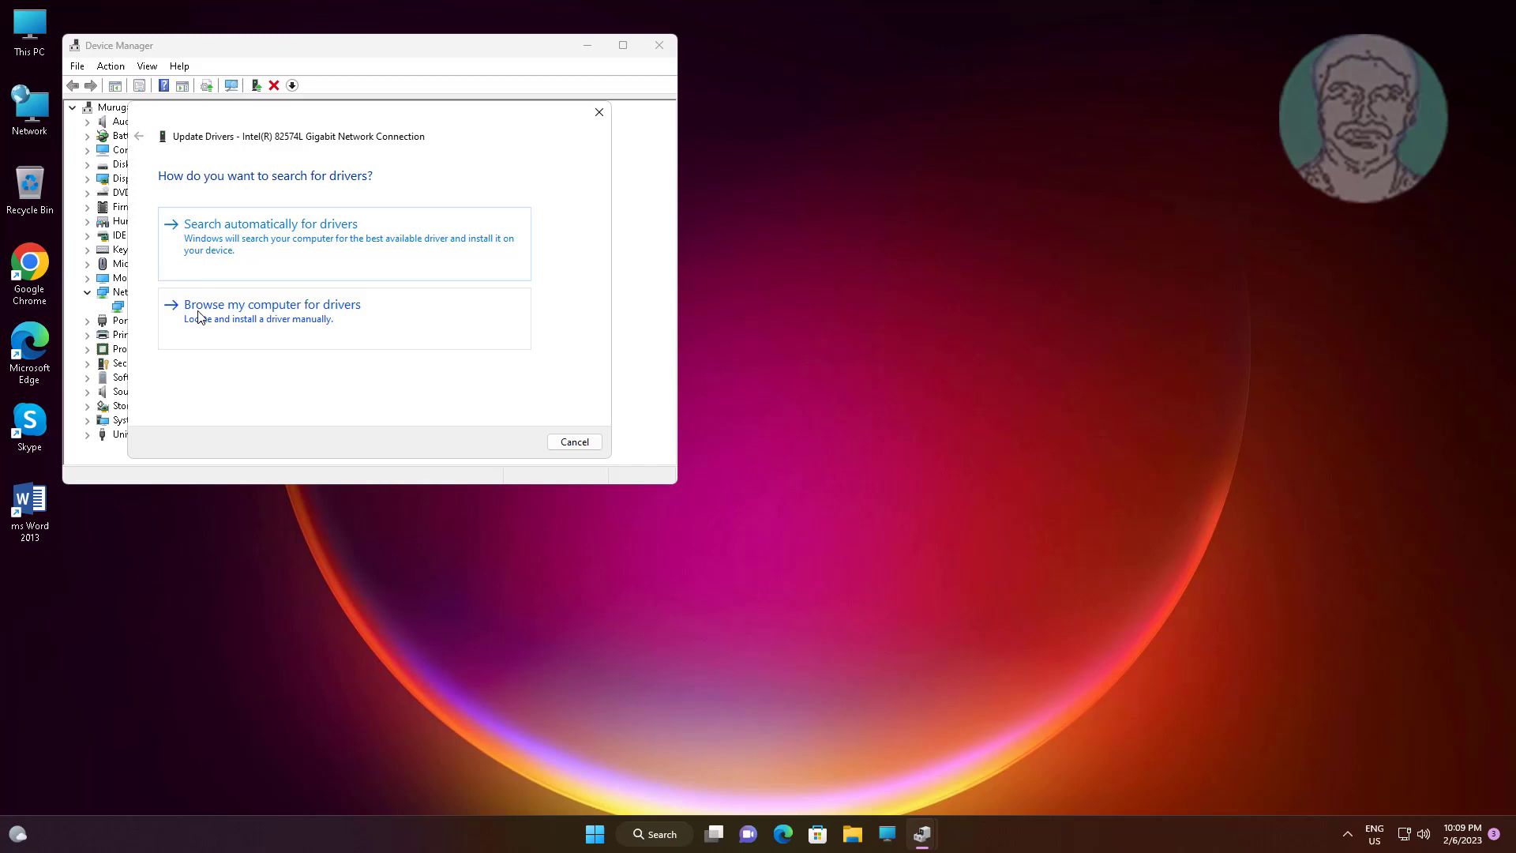
- Install the Intel(R) 82574L Gigabit Network Connection driver from the list, then close Device Manager
left_click(266, 307)
left_click(341, 357)
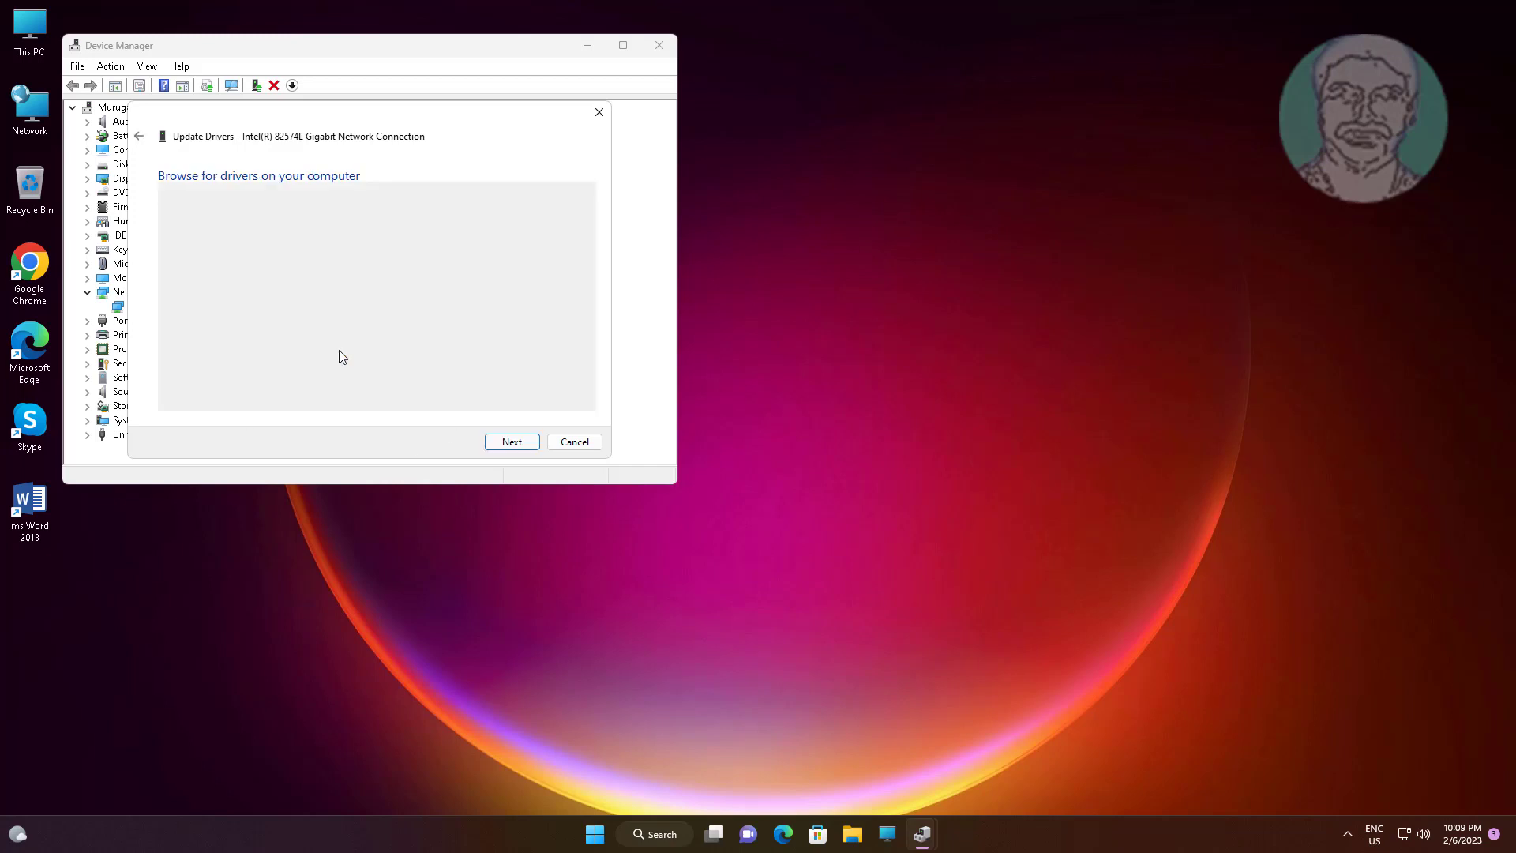
left_click(224, 311)
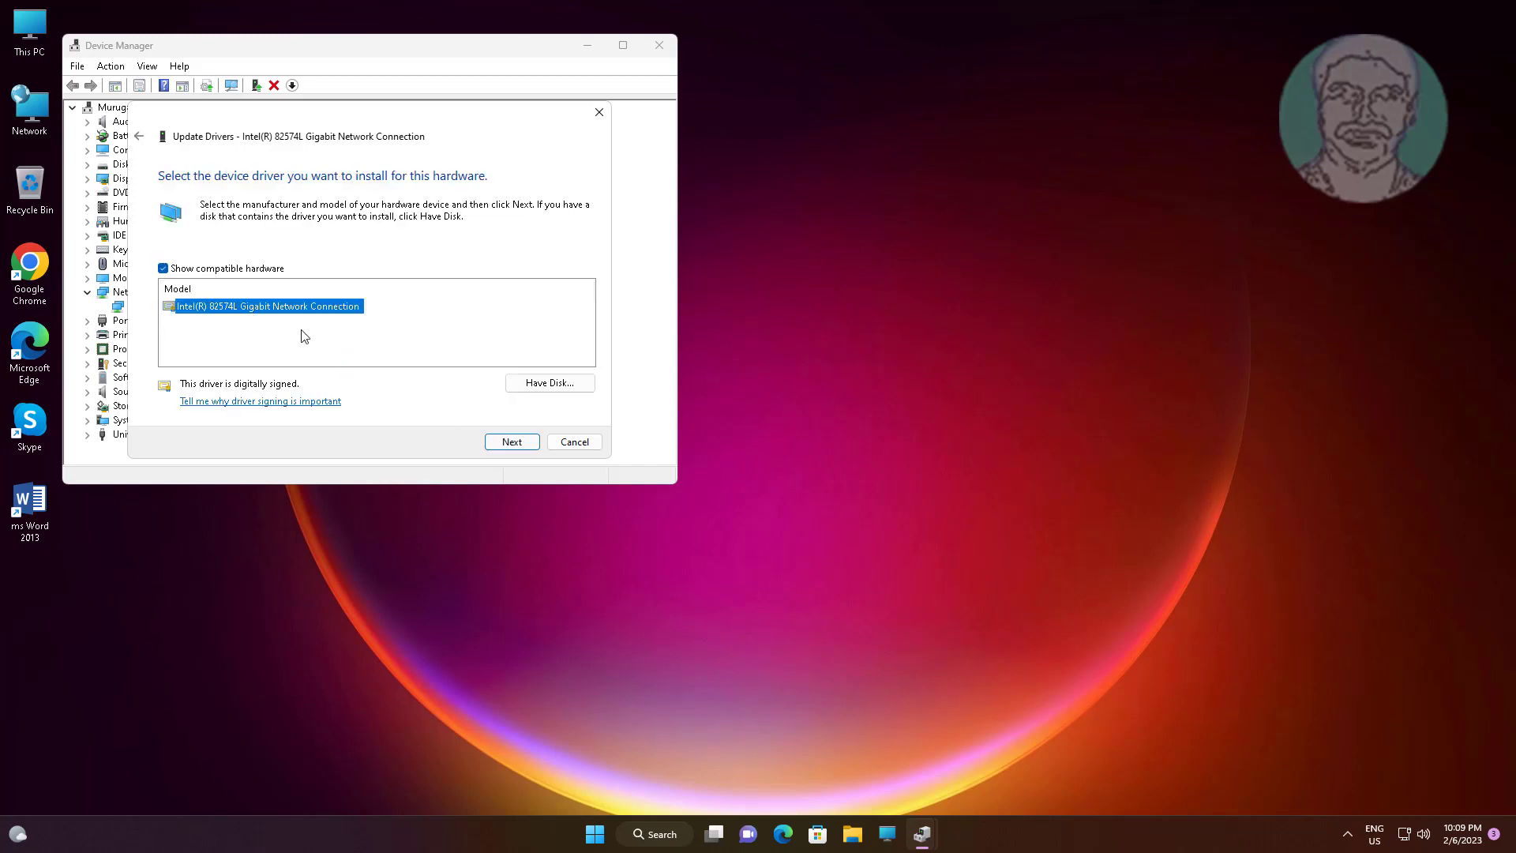
left_click(511, 442)
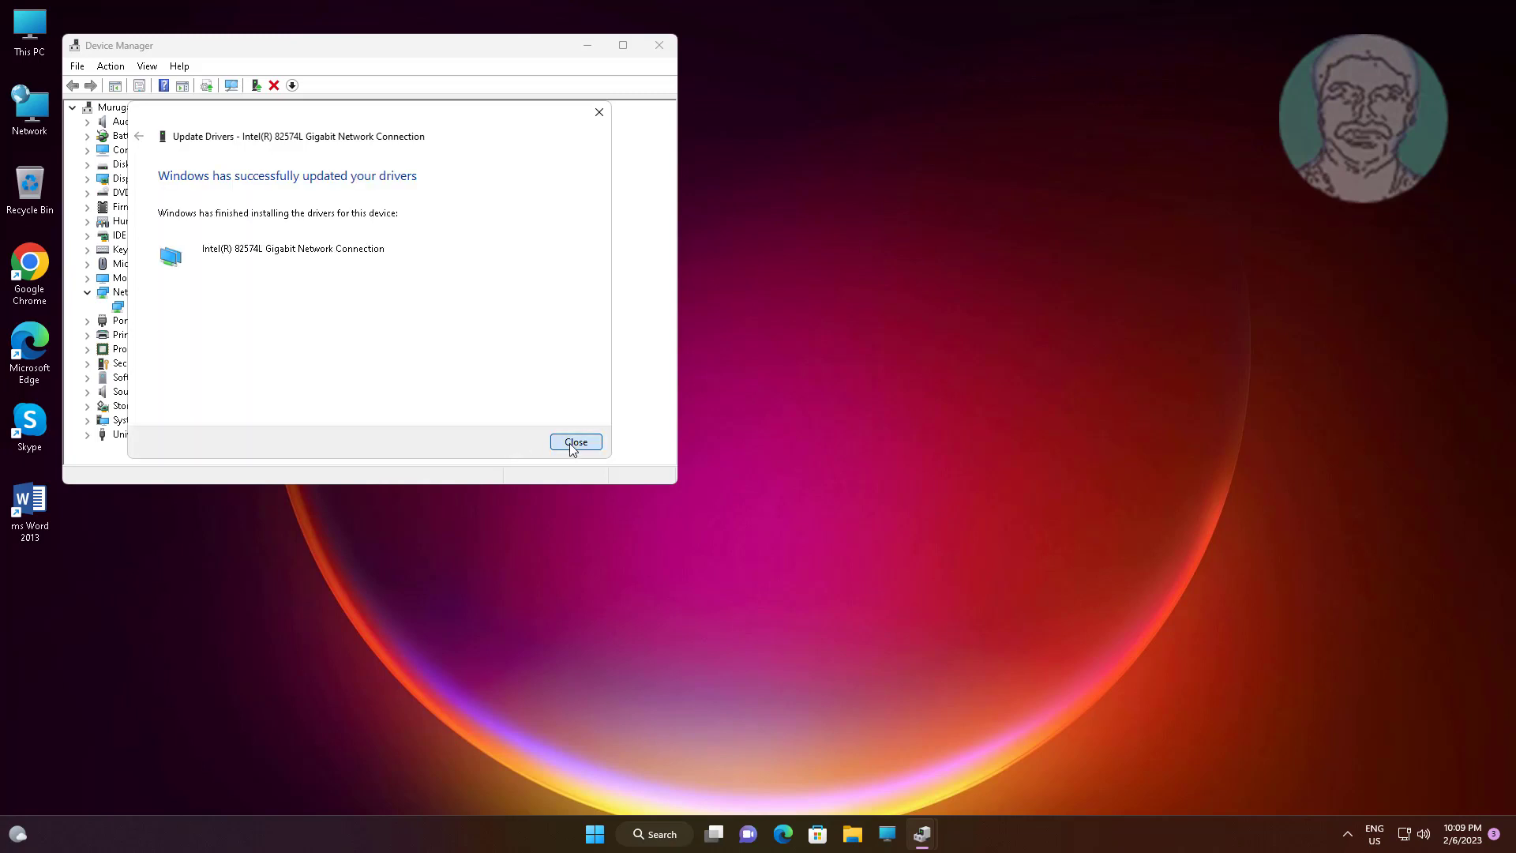
left_click(569, 441)
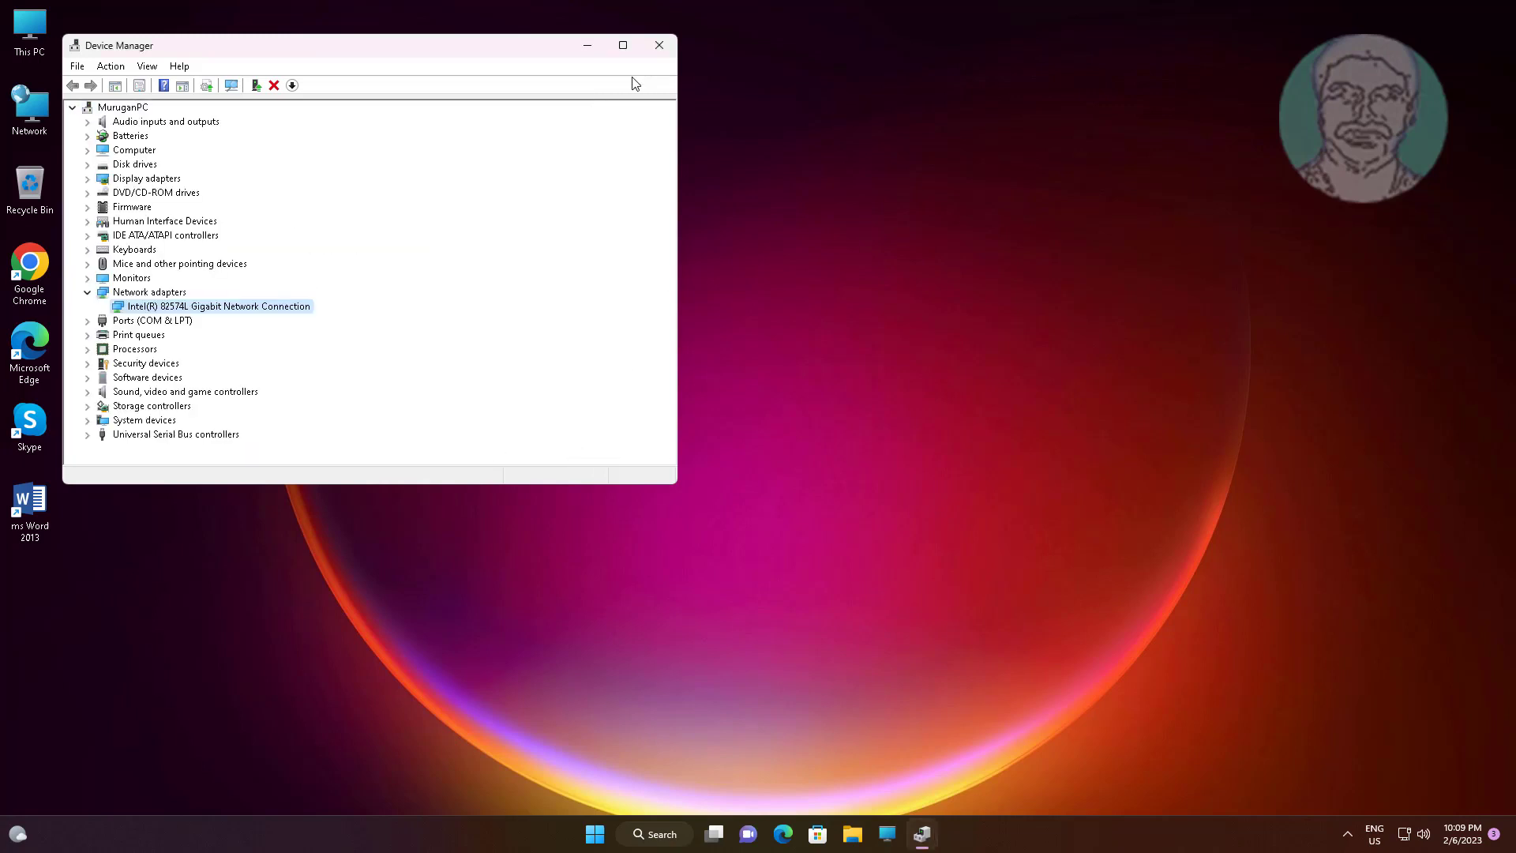
left_click(657, 46)
key("super+x")
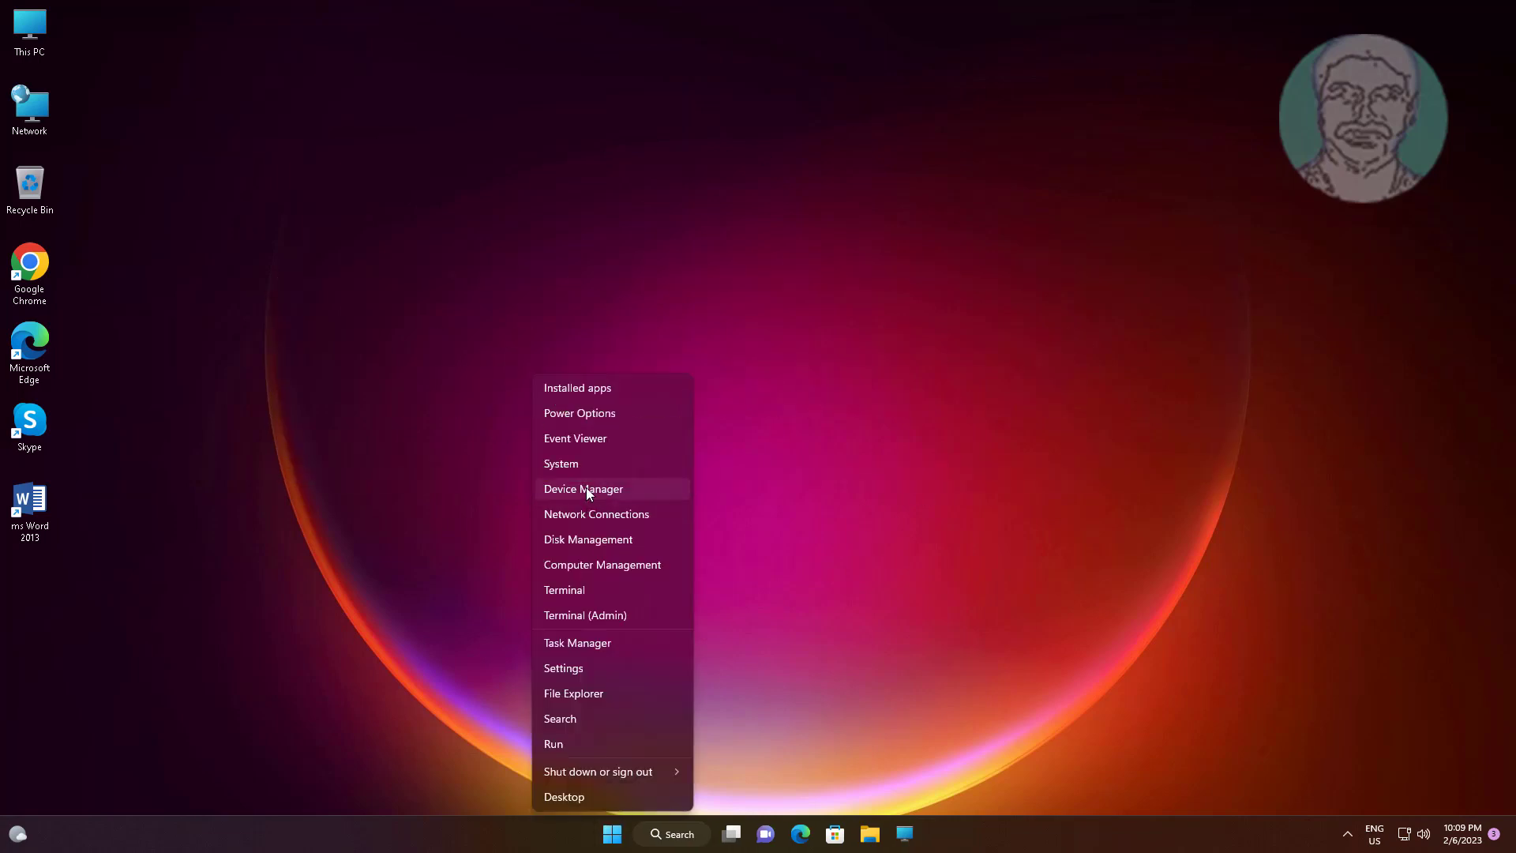
- Start a driver update for the Intel(R) 82574L Gigabit Network Connection under Network adapters
left_click(584, 488)
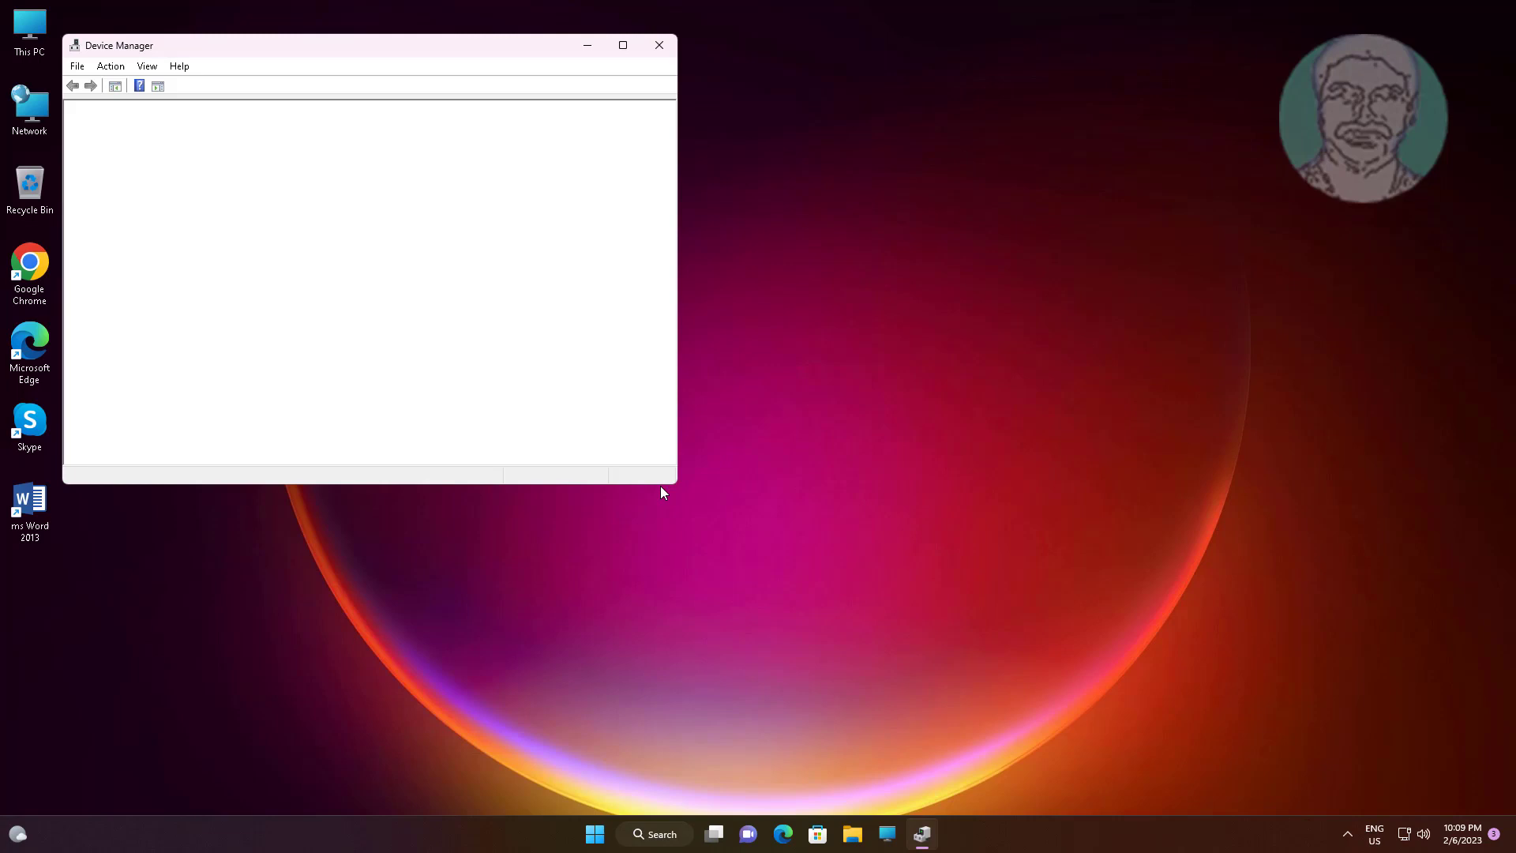
left_click(182, 294)
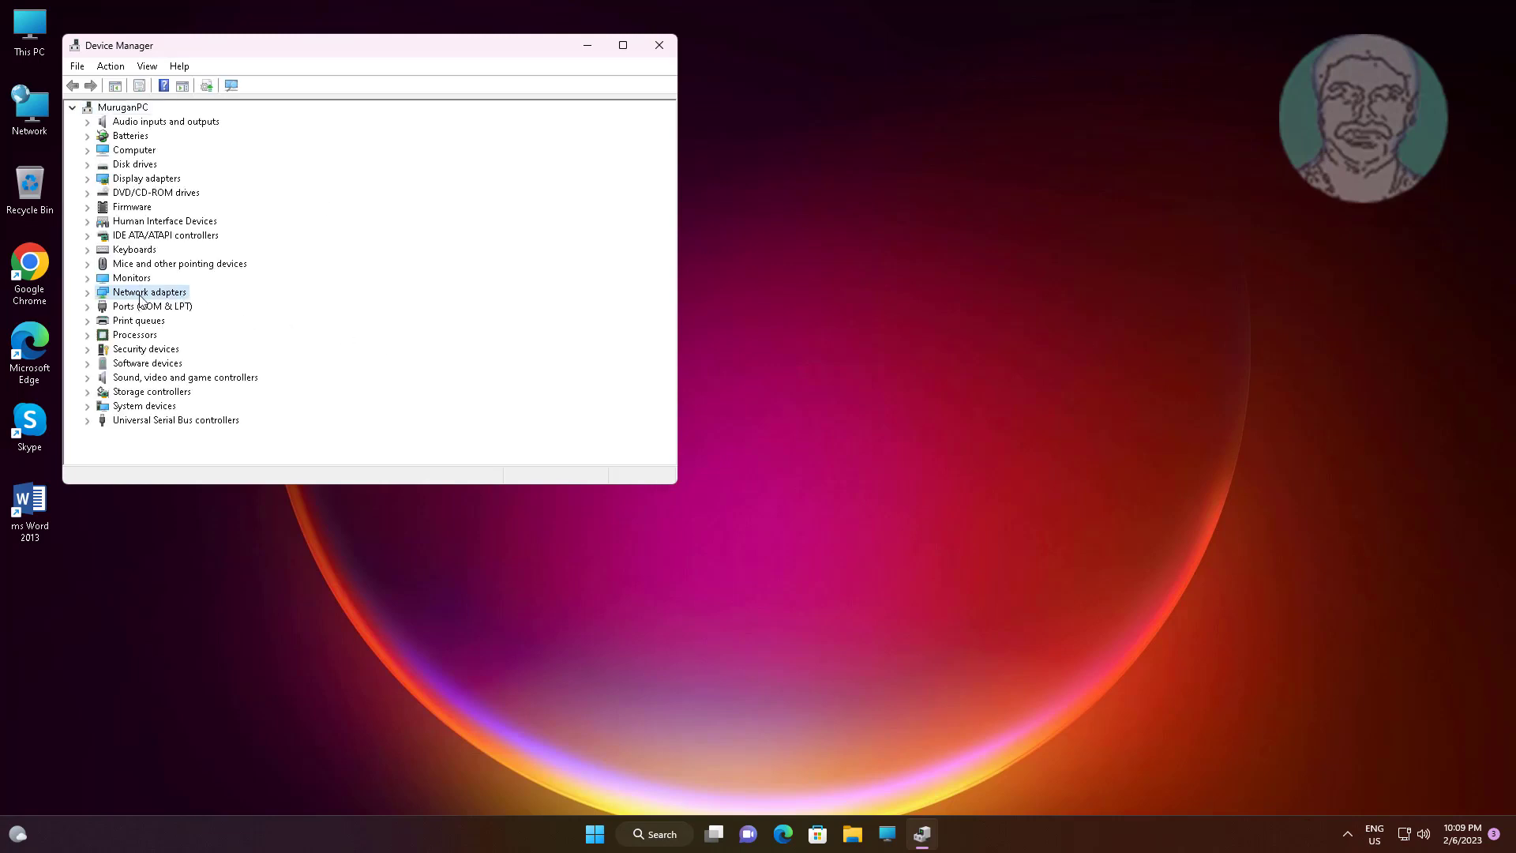
left_click(87, 292)
left_click(201, 307)
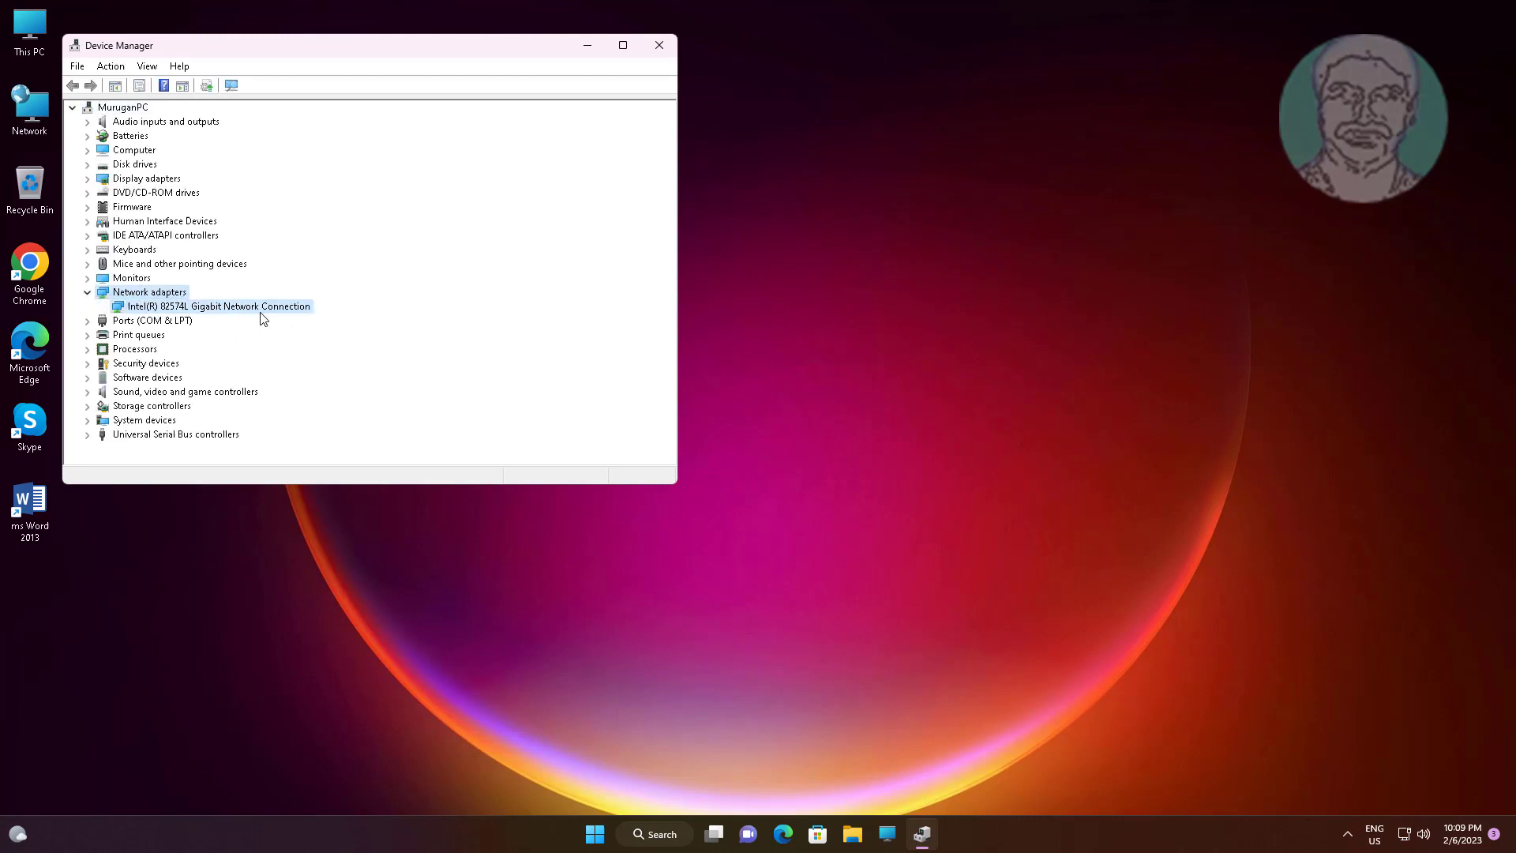
right_click(261, 309)
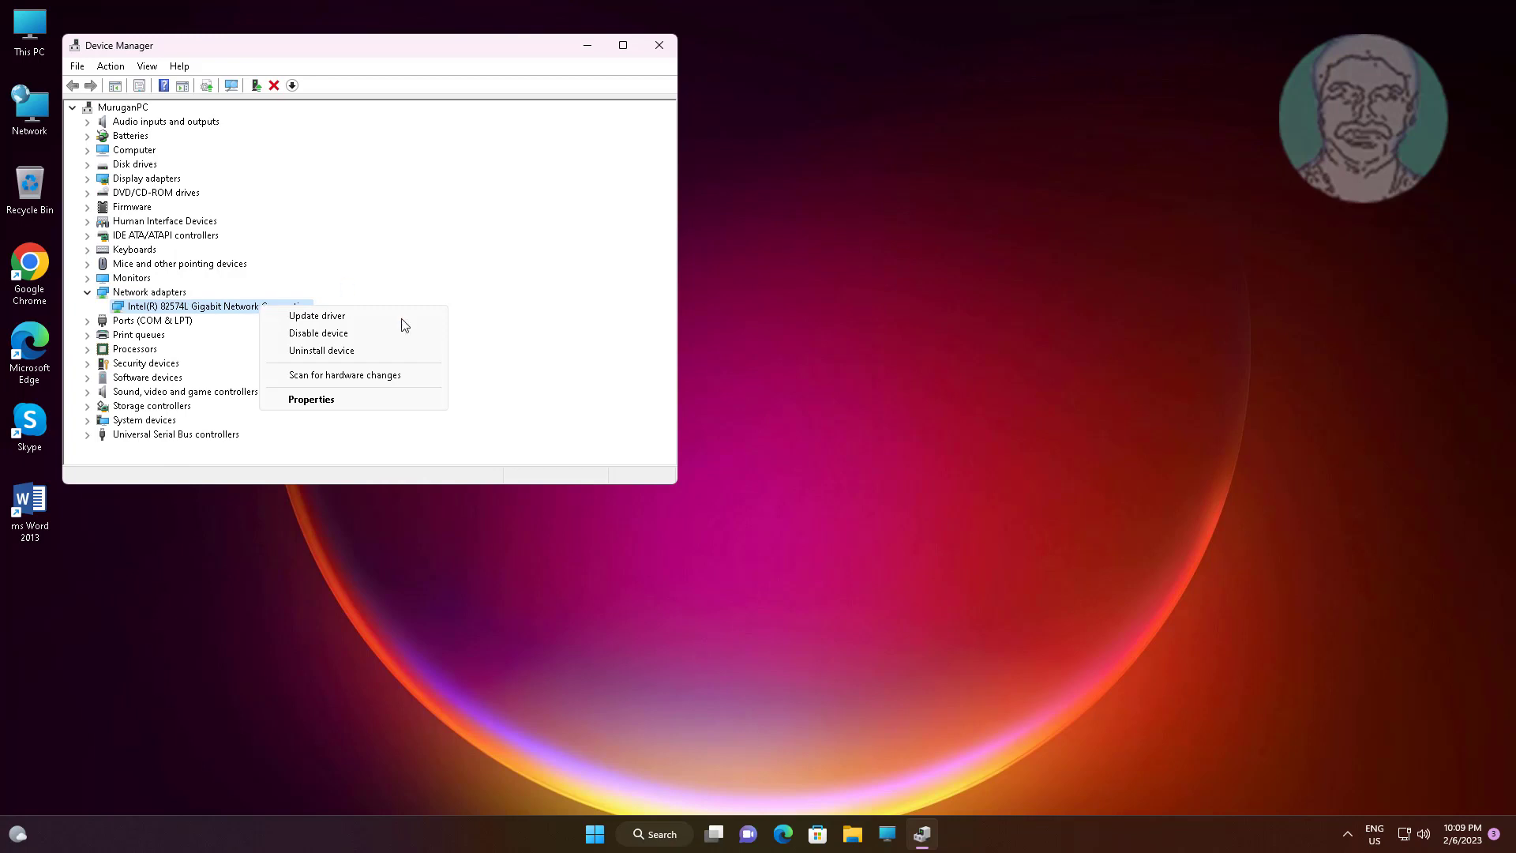
left_click(326, 316)
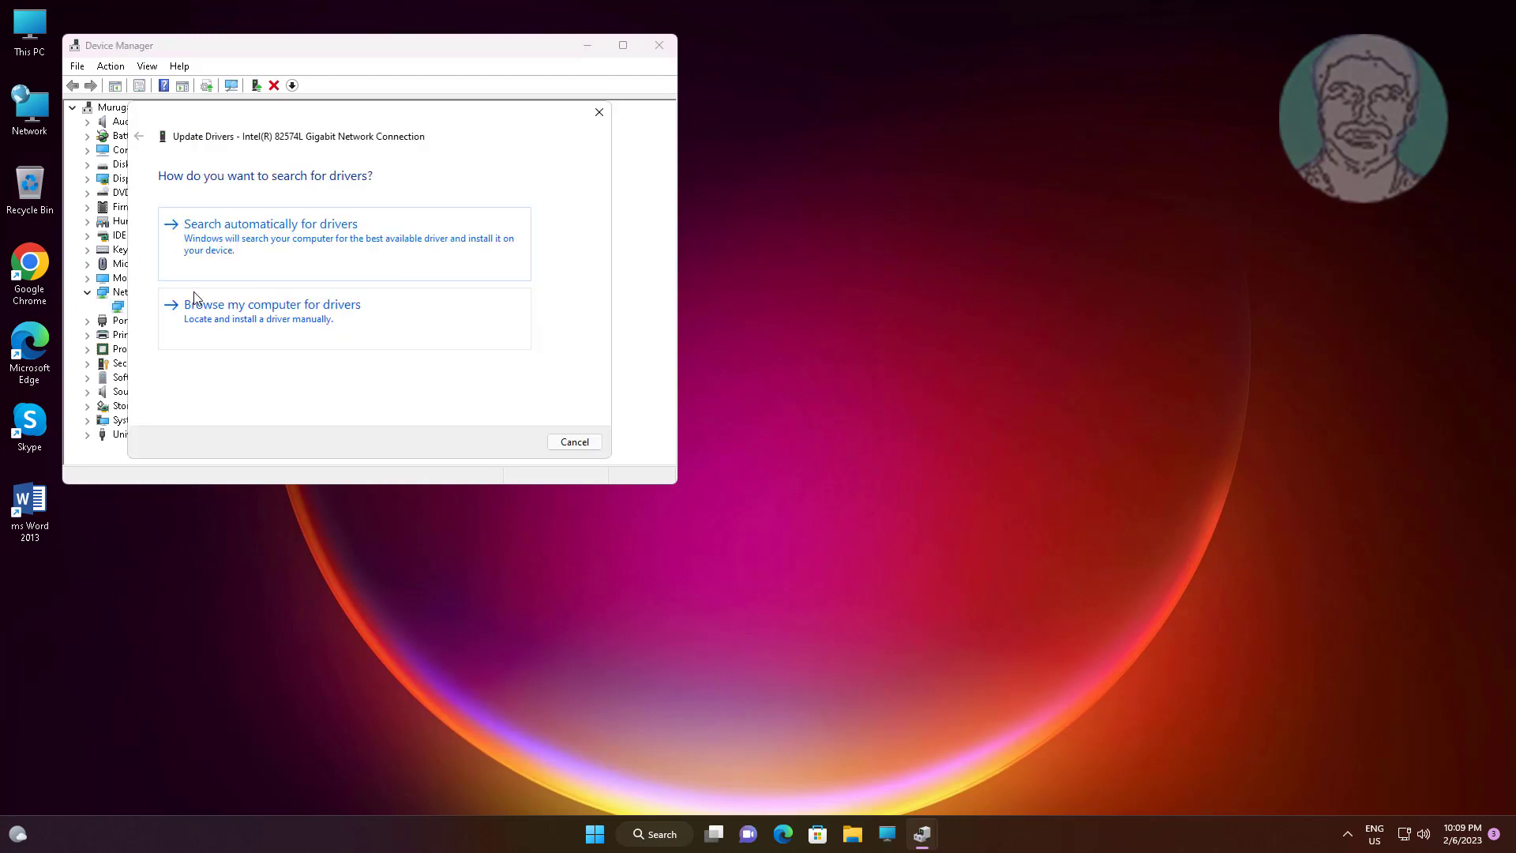
- Search automatically for an Intel adapter driver and close the 'best driver already installed' result
left_click(302, 254)
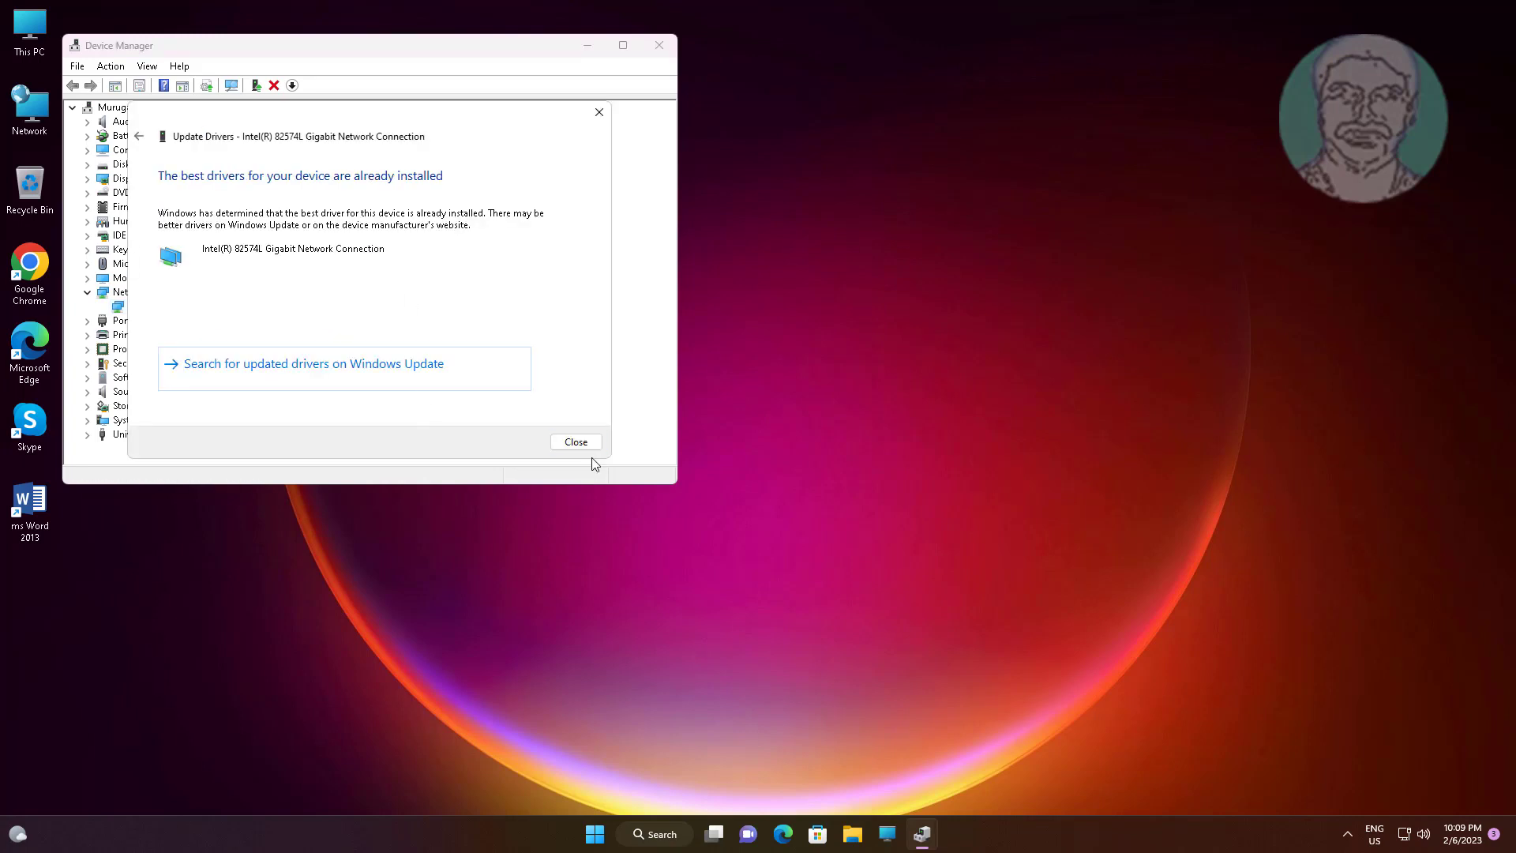
left_click(575, 442)
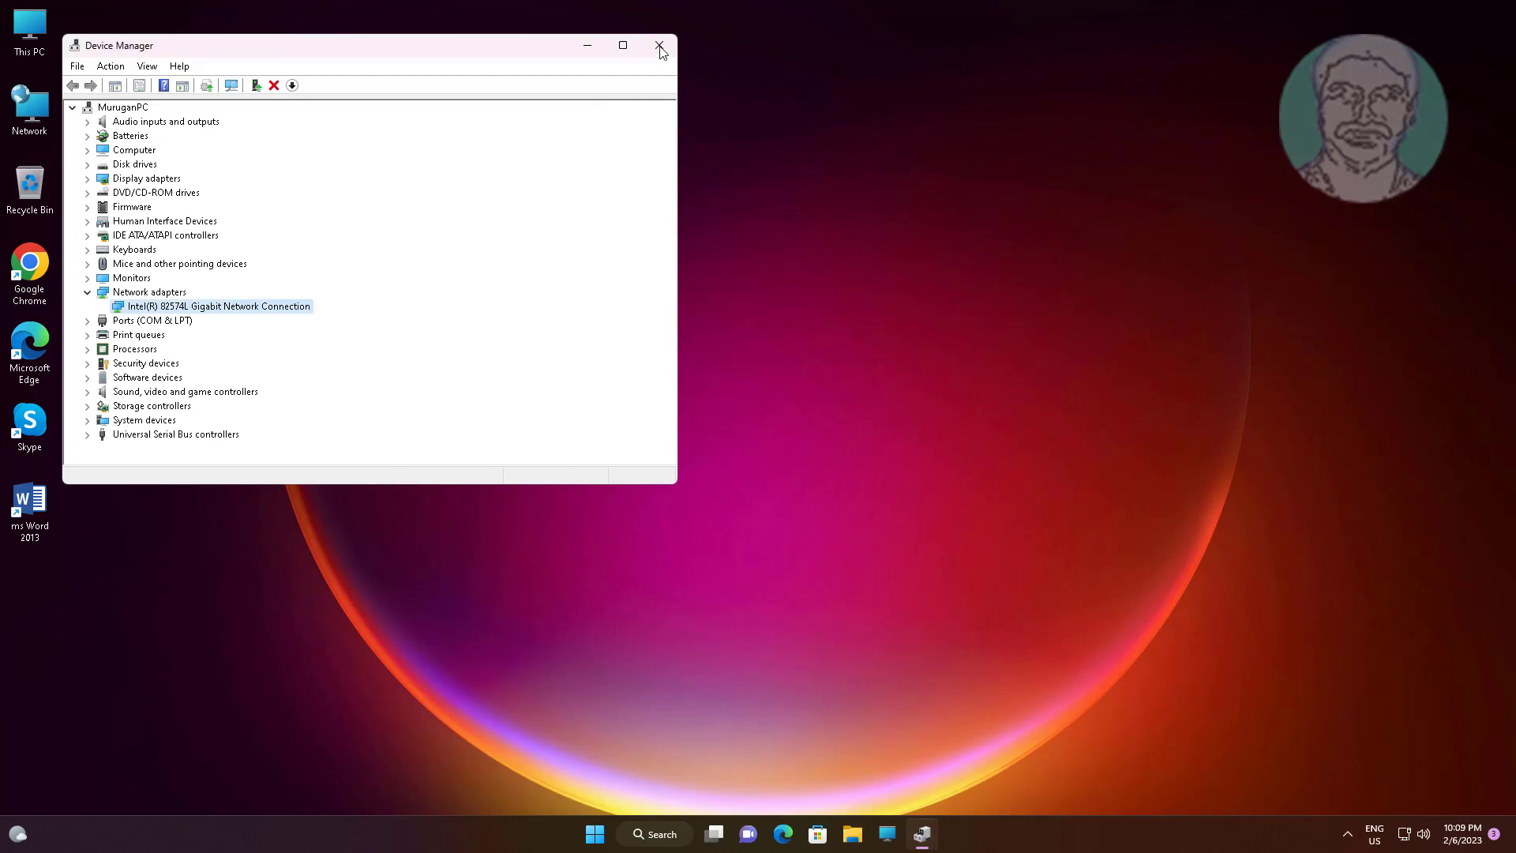